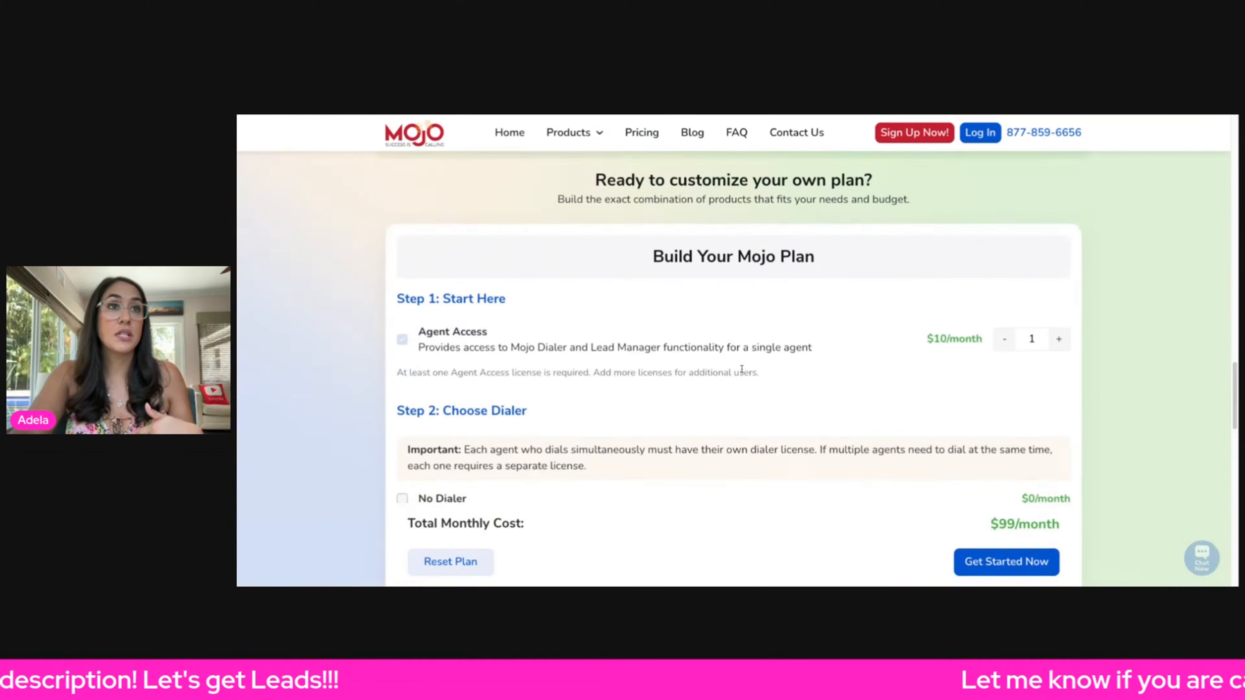
- Review the Agent Access section of the Build Your Mojo Plan form
scroll(756, 427, "up", 20)
scroll(757, 428, "down", 4)
scroll(759, 431, "down", 10)
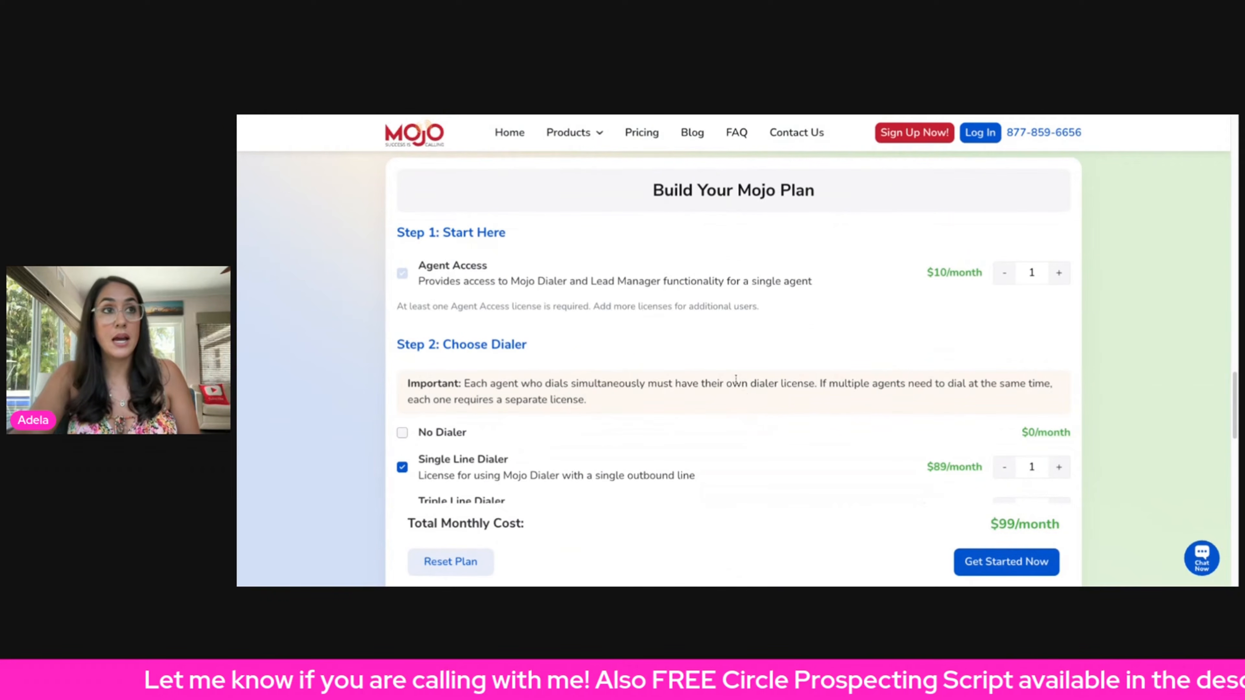
triple_click(523, 243)
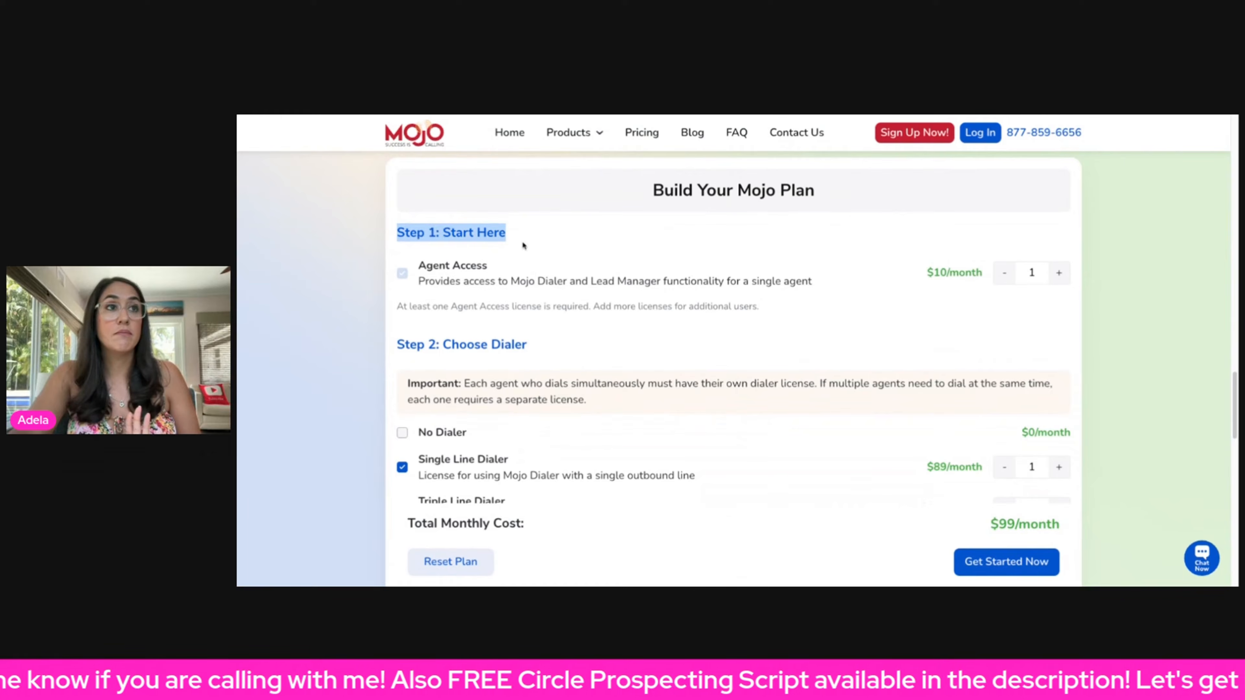
left_click_drag(416, 275, 861, 312)
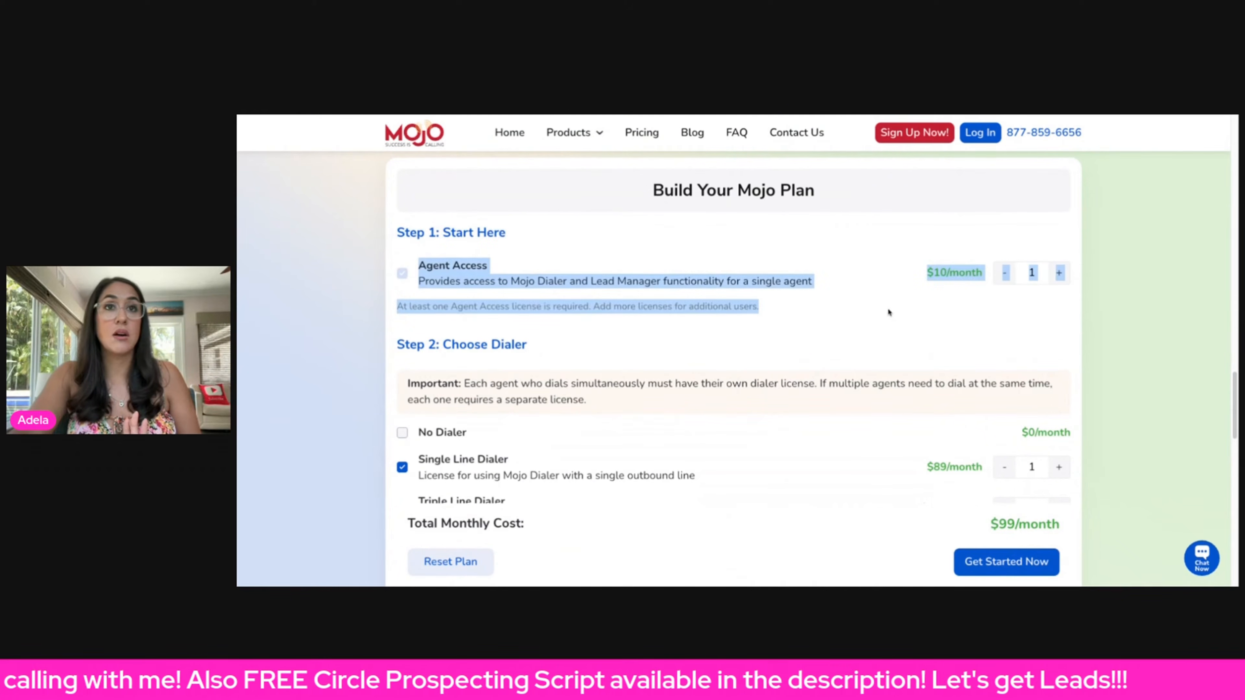
left_click(877, 311)
left_click_drag(976, 272, 924, 273)
scroll(707, 343, "down", 1)
scroll(706, 343, "down", 3)
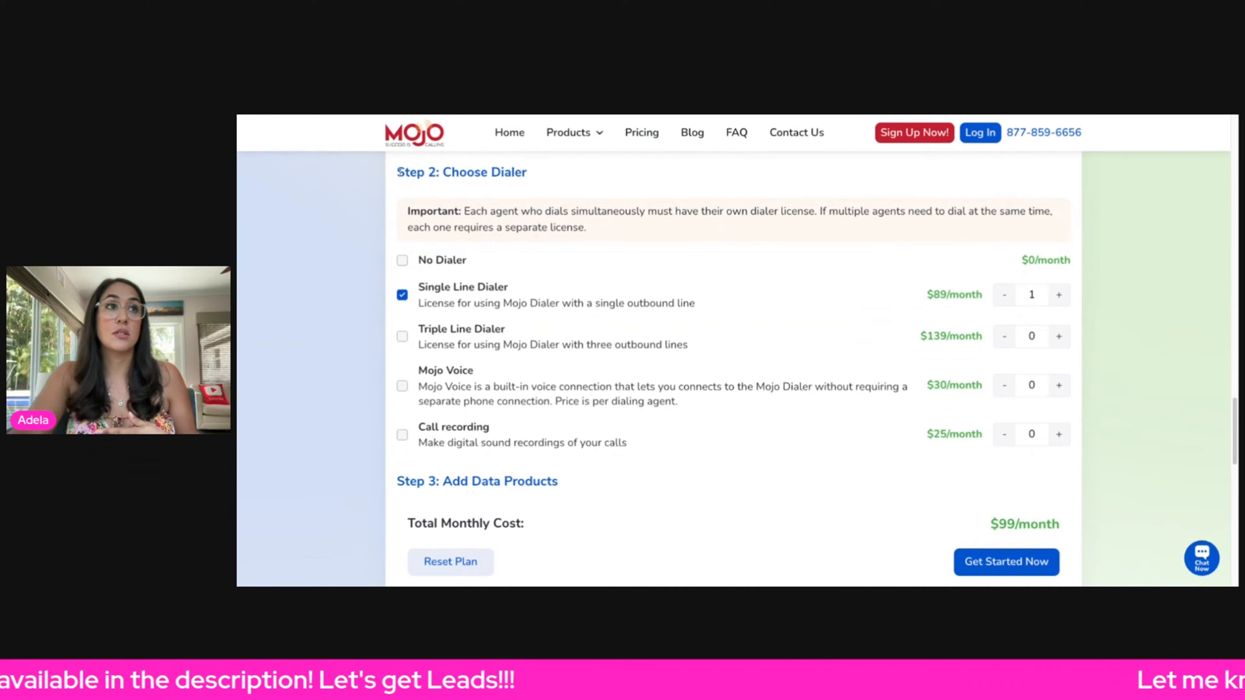
- Review the dialer options and scroll to the data products section
left_click_drag(396, 171, 536, 173)
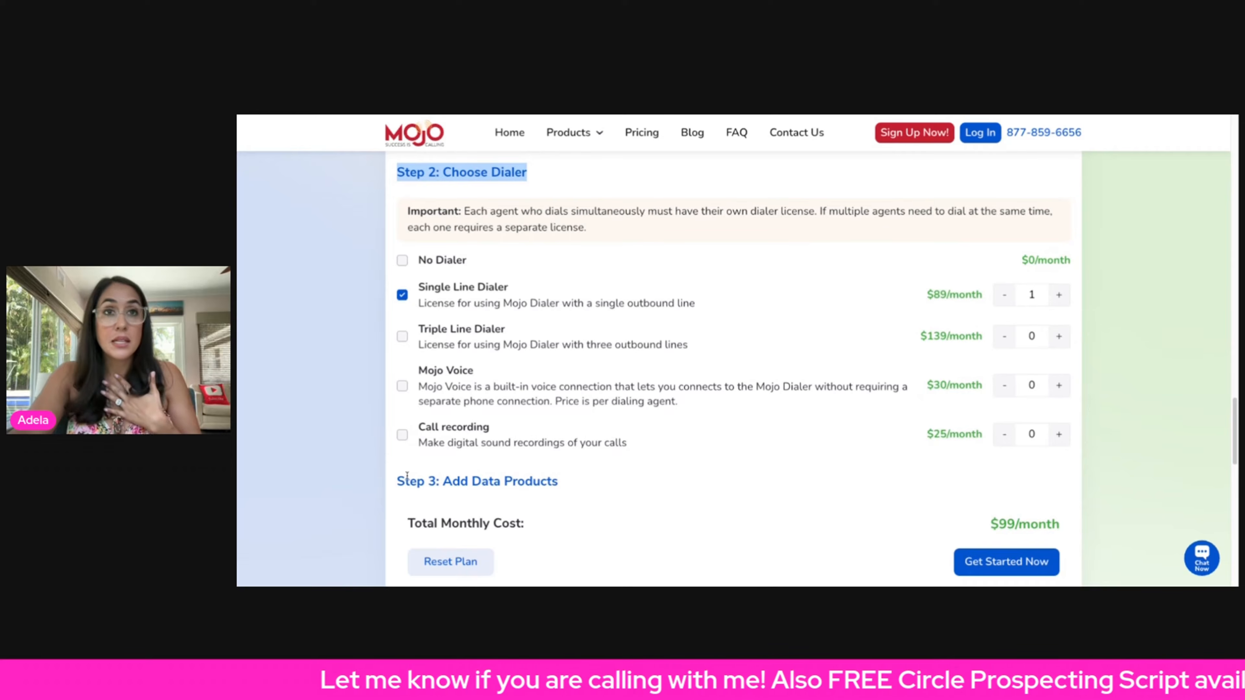
left_click(422, 289)
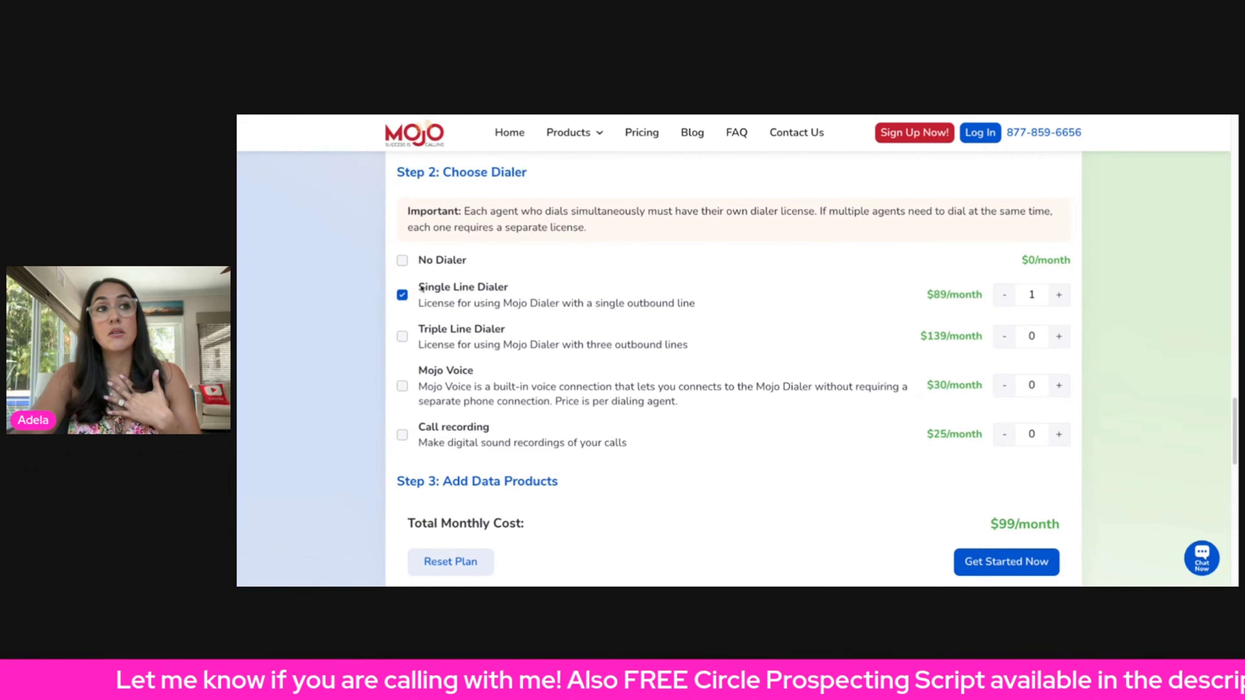
left_click_drag(421, 289, 514, 287)
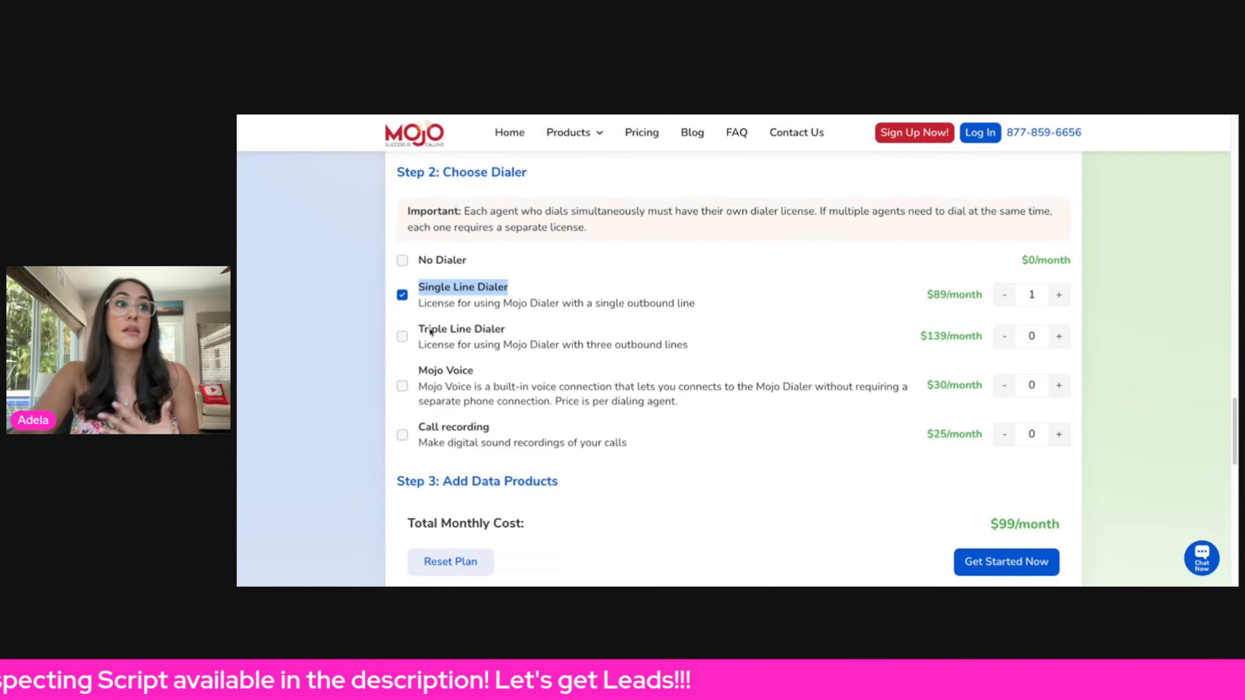
left_click_drag(423, 329, 519, 334)
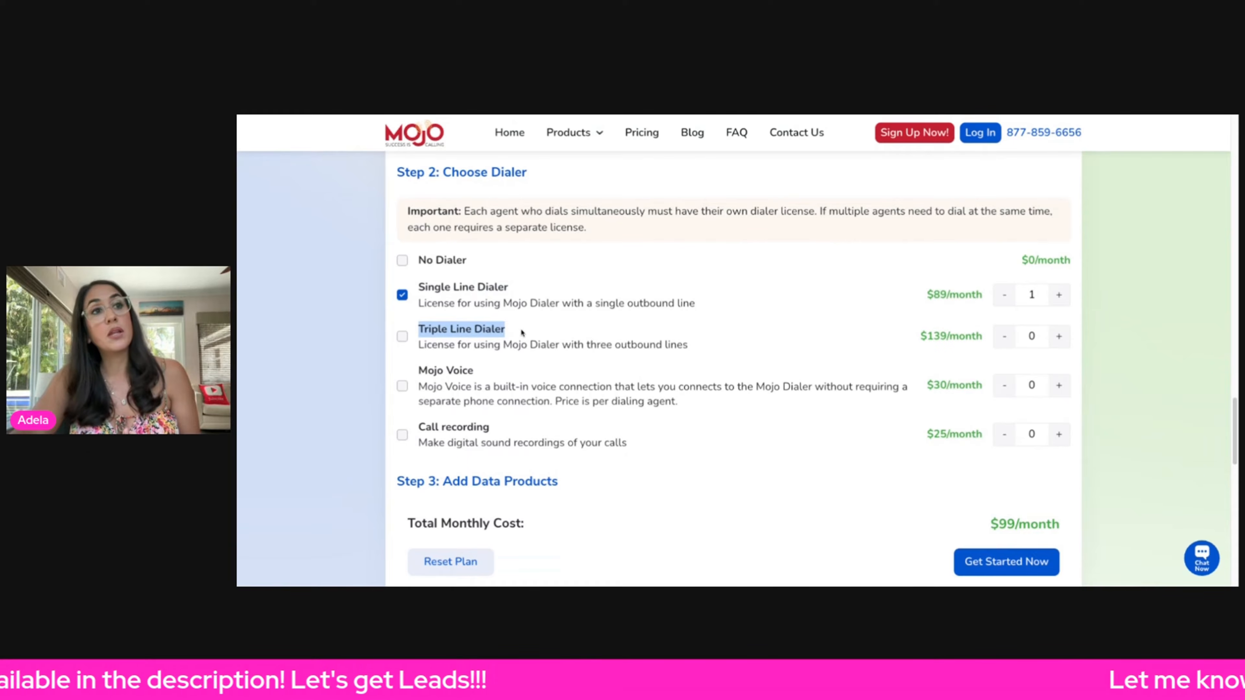
left_click(554, 355)
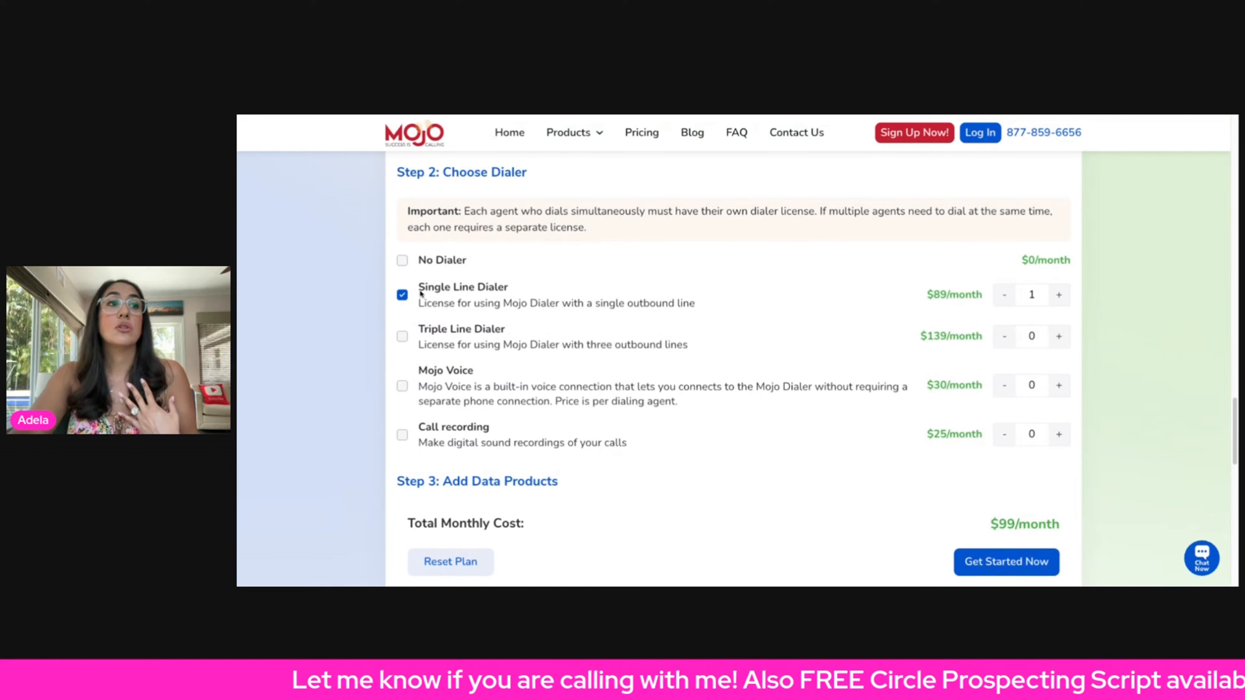
left_click_drag(422, 294, 520, 289)
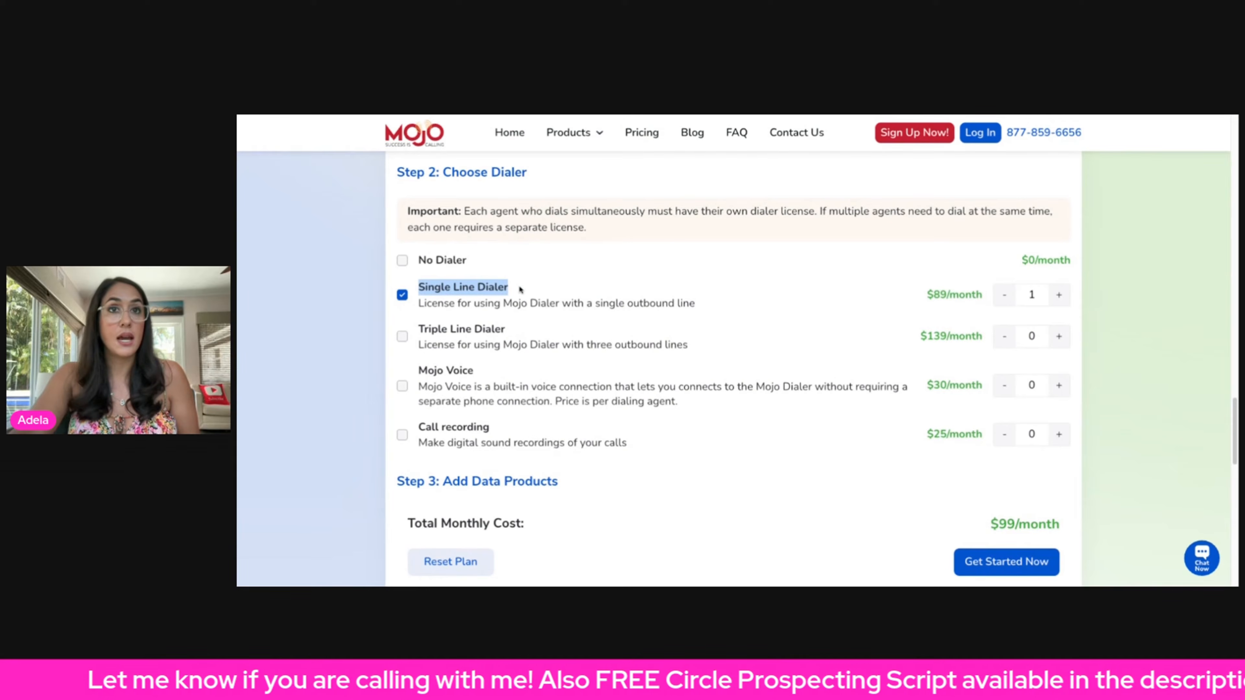
scroll(584, 319, "down", 5)
scroll(498, 277, "up", 1)
scroll(518, 315, "down", 1)
left_click_drag(451, 200, 612, 201)
left_click_drag(636, 315, 632, 326)
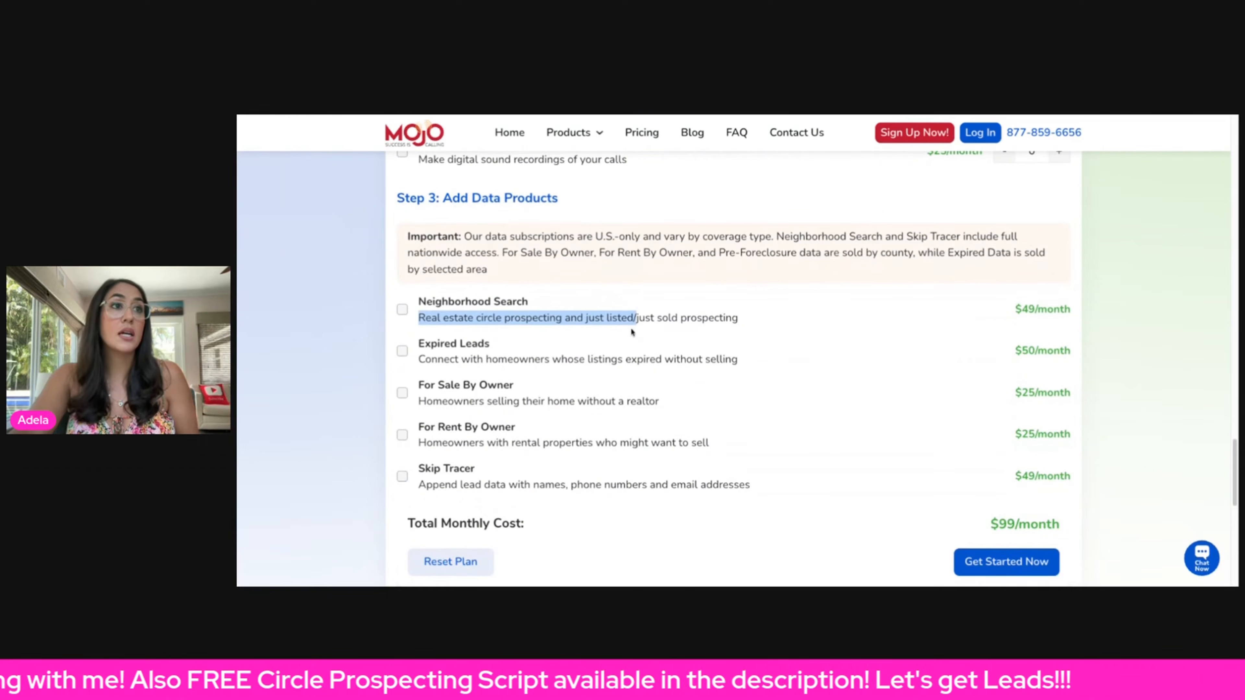
- Add the Neighborhood Search data product to the plan
scroll(633, 328, "down", 1)
left_click(637, 318)
scroll(624, 309, "down", 1)
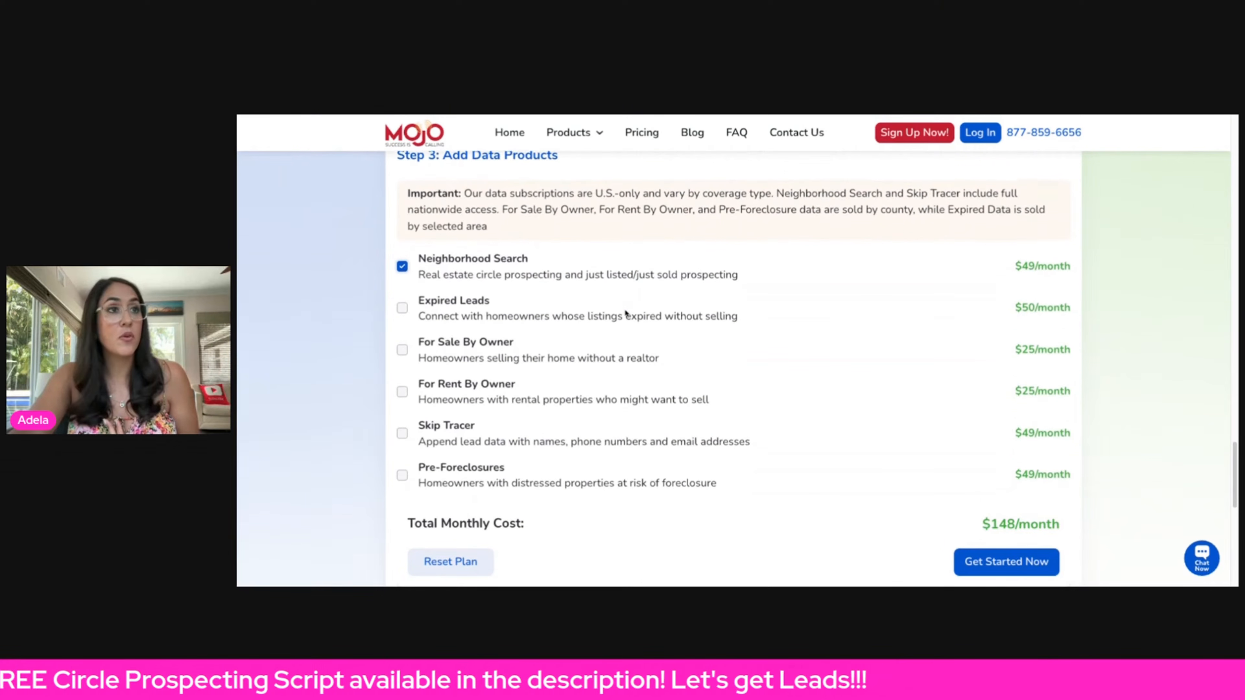
scroll(625, 313, "down", 1)
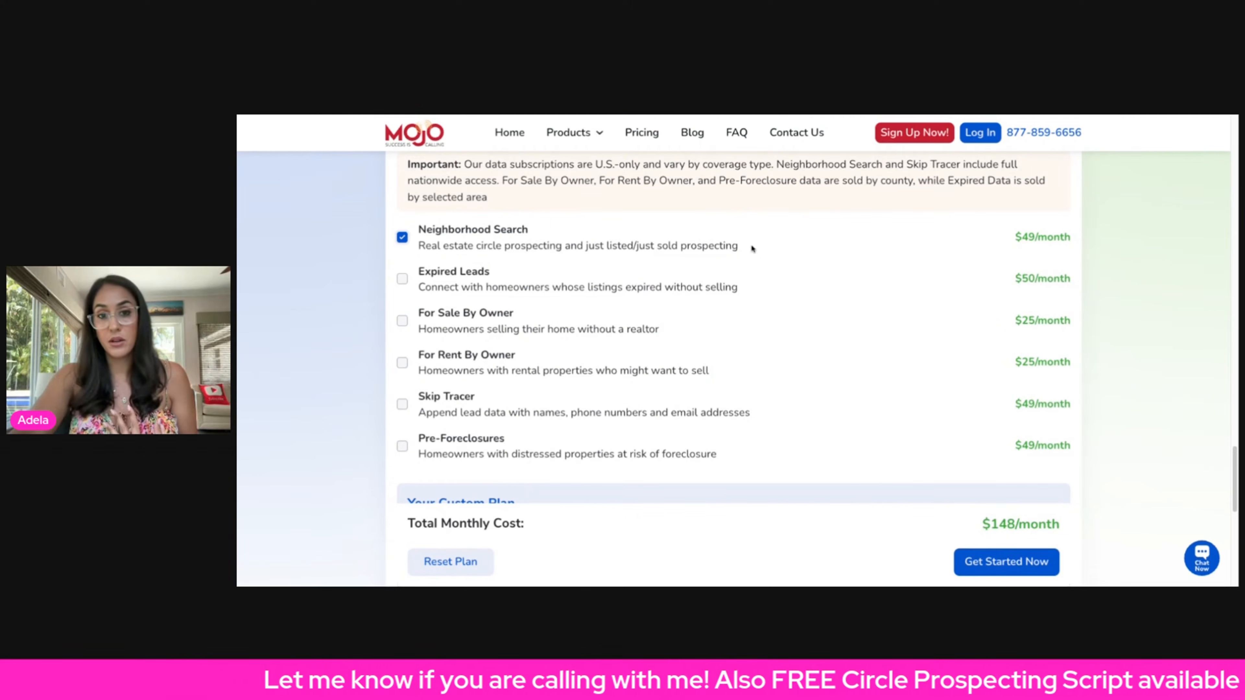
left_click_drag(754, 250, 421, 231)
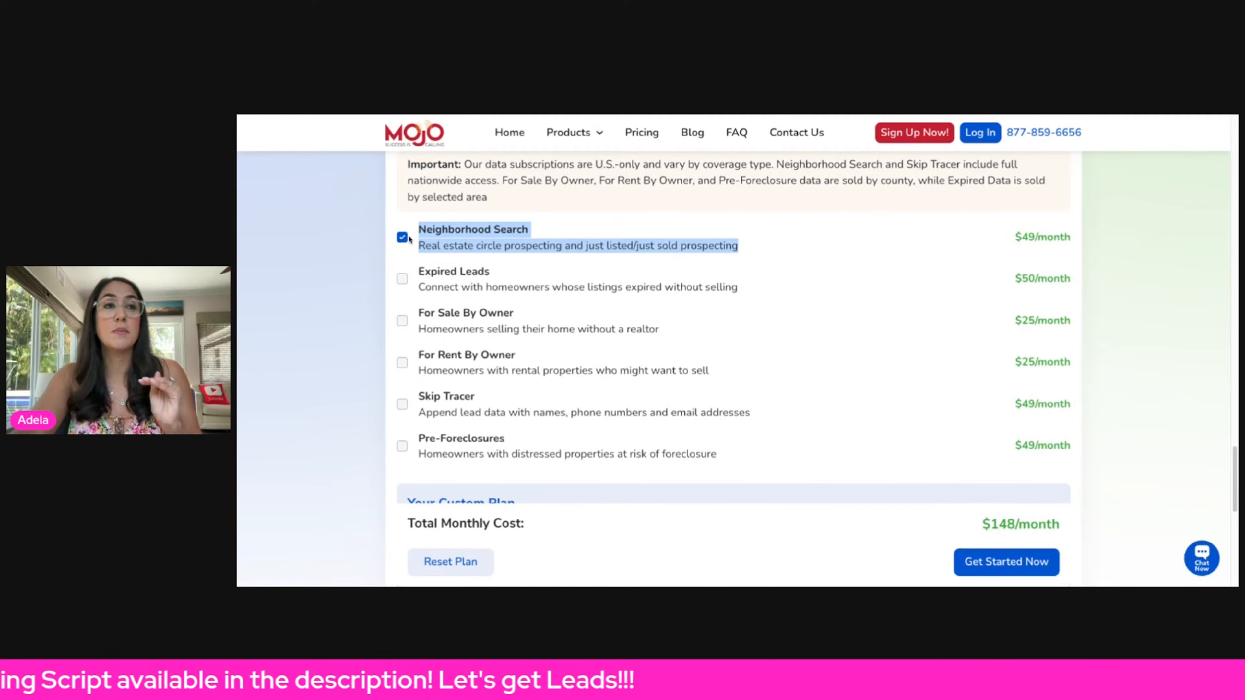
- Toggle the Expired Leads data product on and off again
left_click(529, 269)
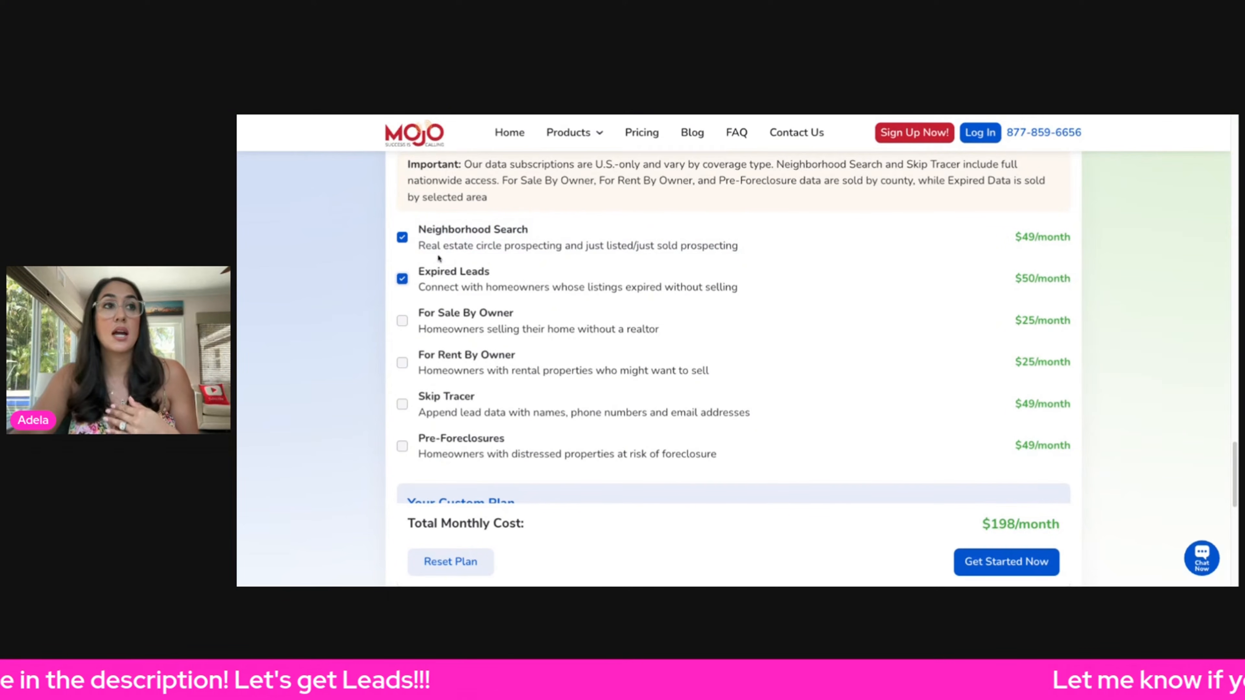
left_click(402, 278)
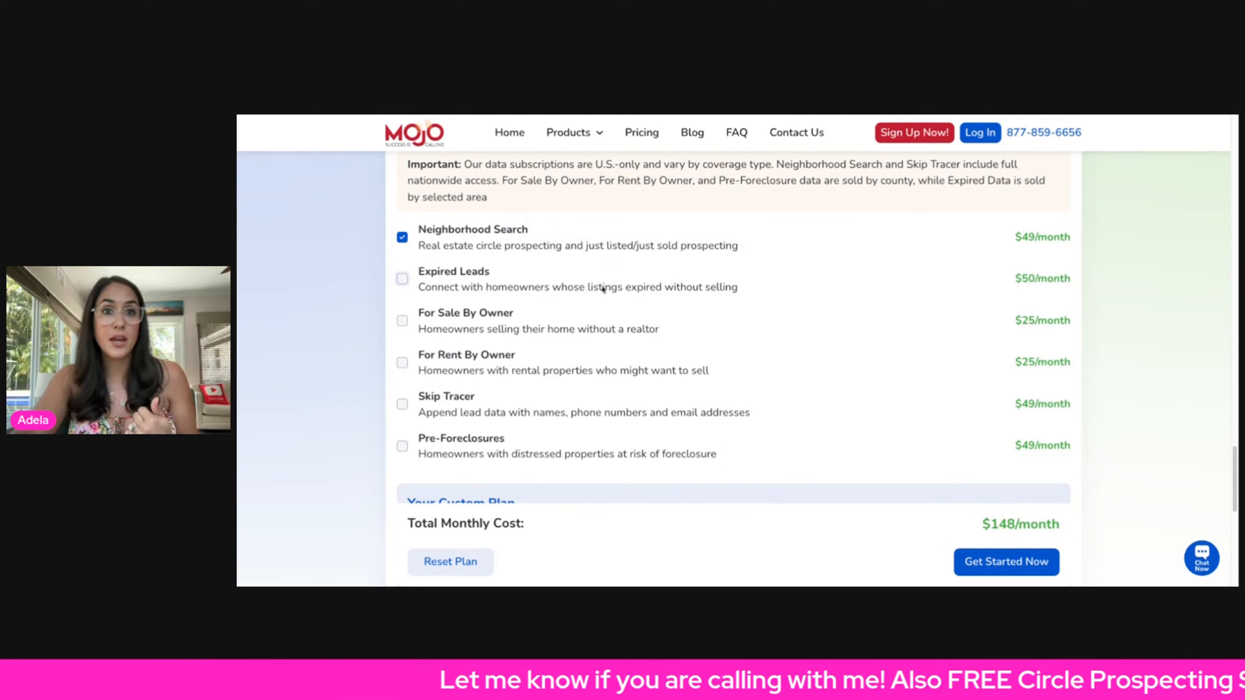
- Review the Your Custom Plan summary and its total monthly cost
scroll(642, 343, "up", 7)
scroll(633, 374, "up", 3)
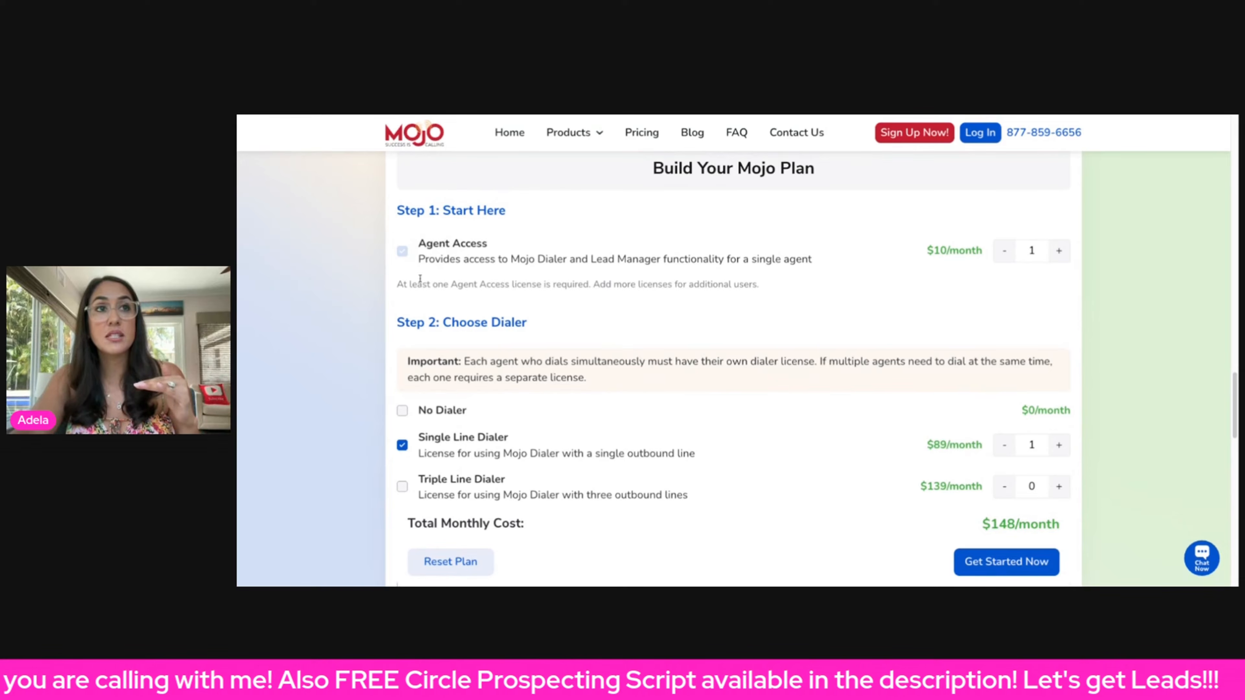
scroll(487, 283, "down", 2)
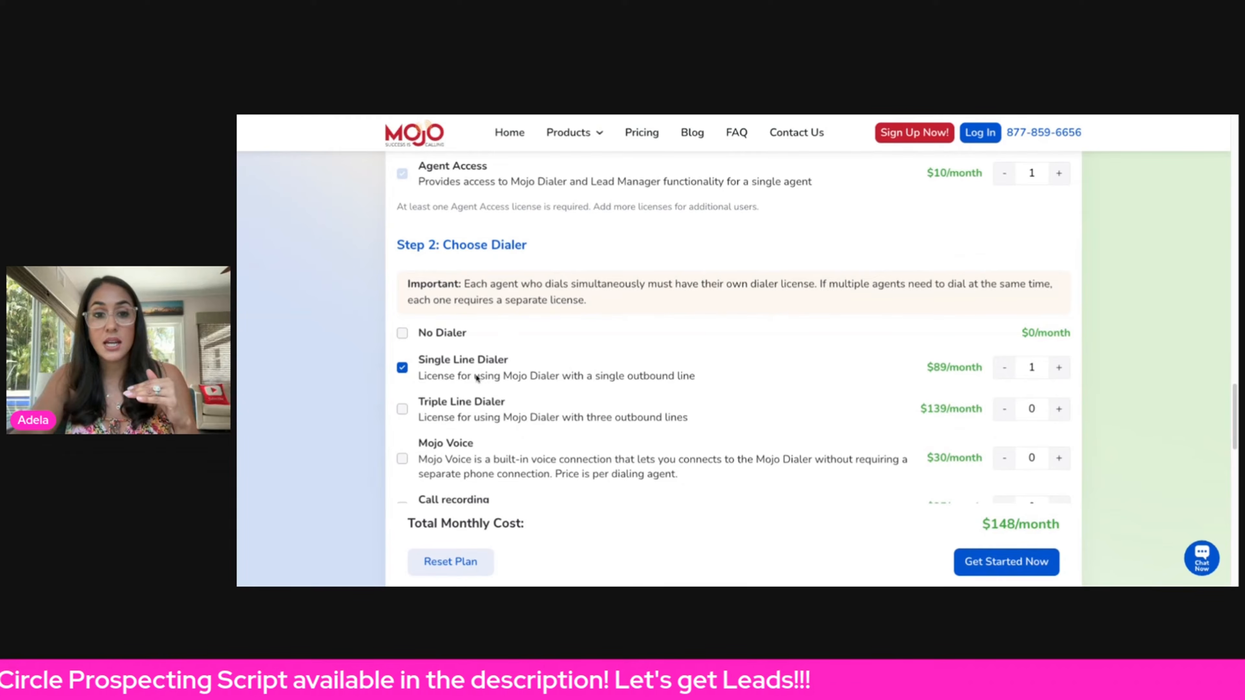
scroll(486, 376, "down", 5)
scroll(536, 401, "down", 1)
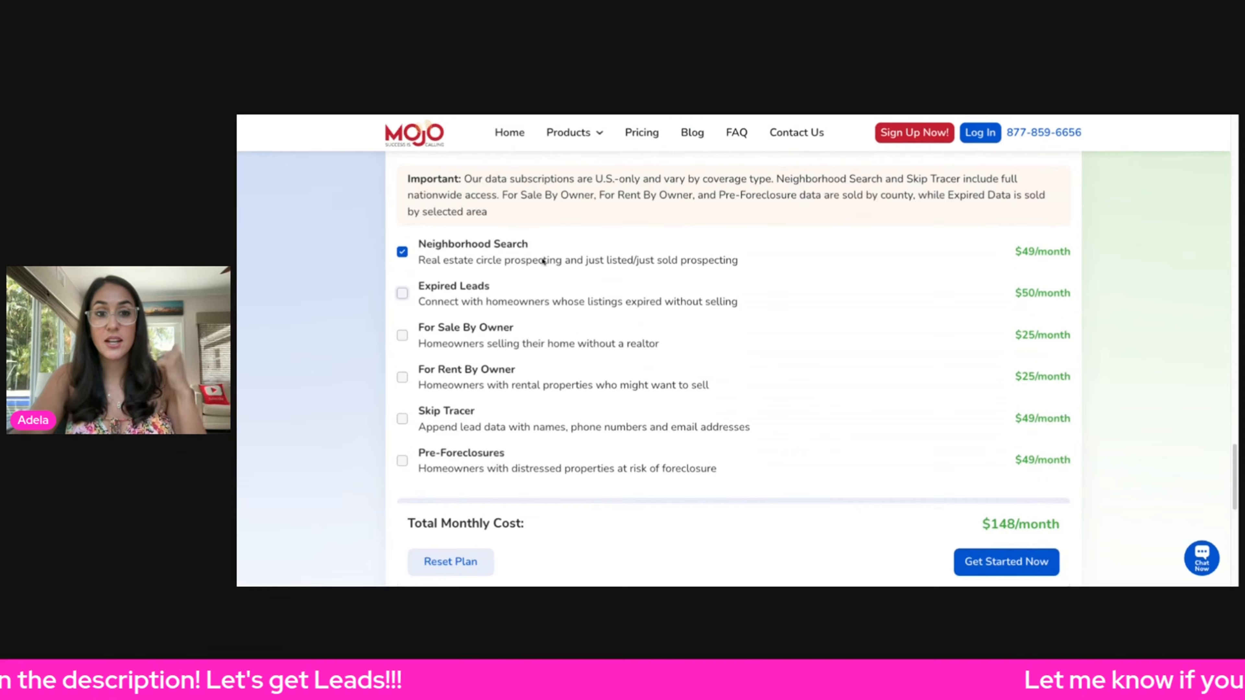
scroll(613, 305, "down", 3)
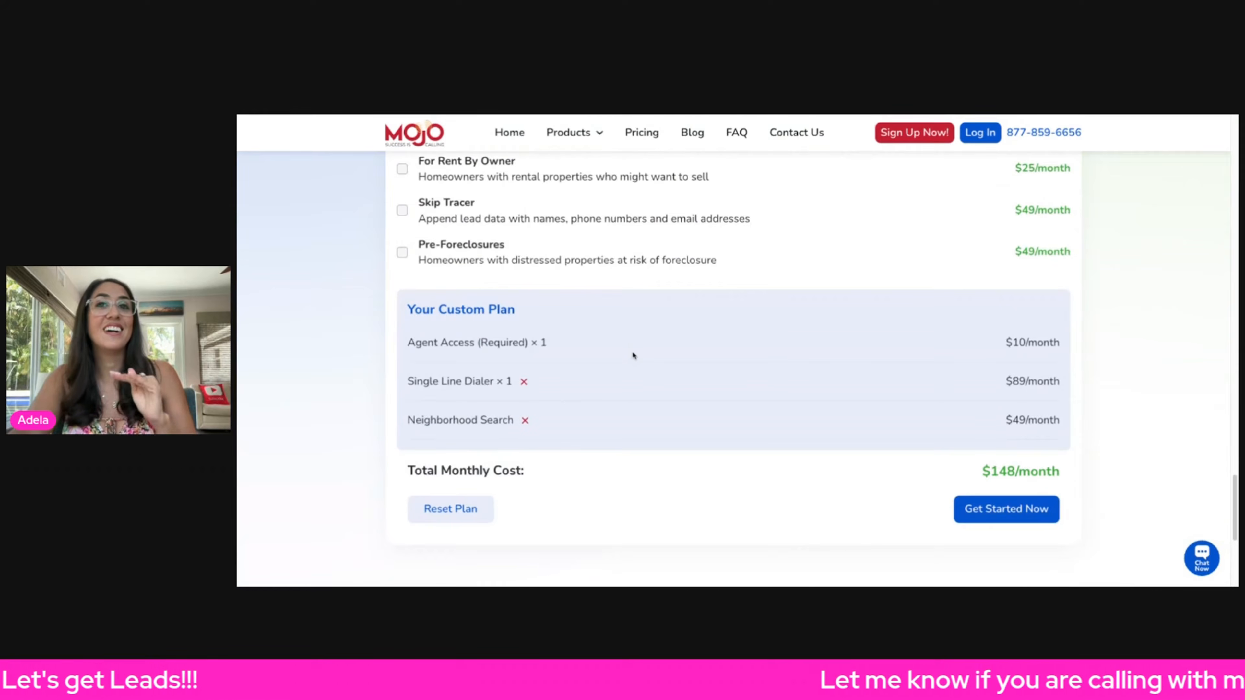
scroll(634, 362, "down", 2)
scroll(652, 383, "up", 2)
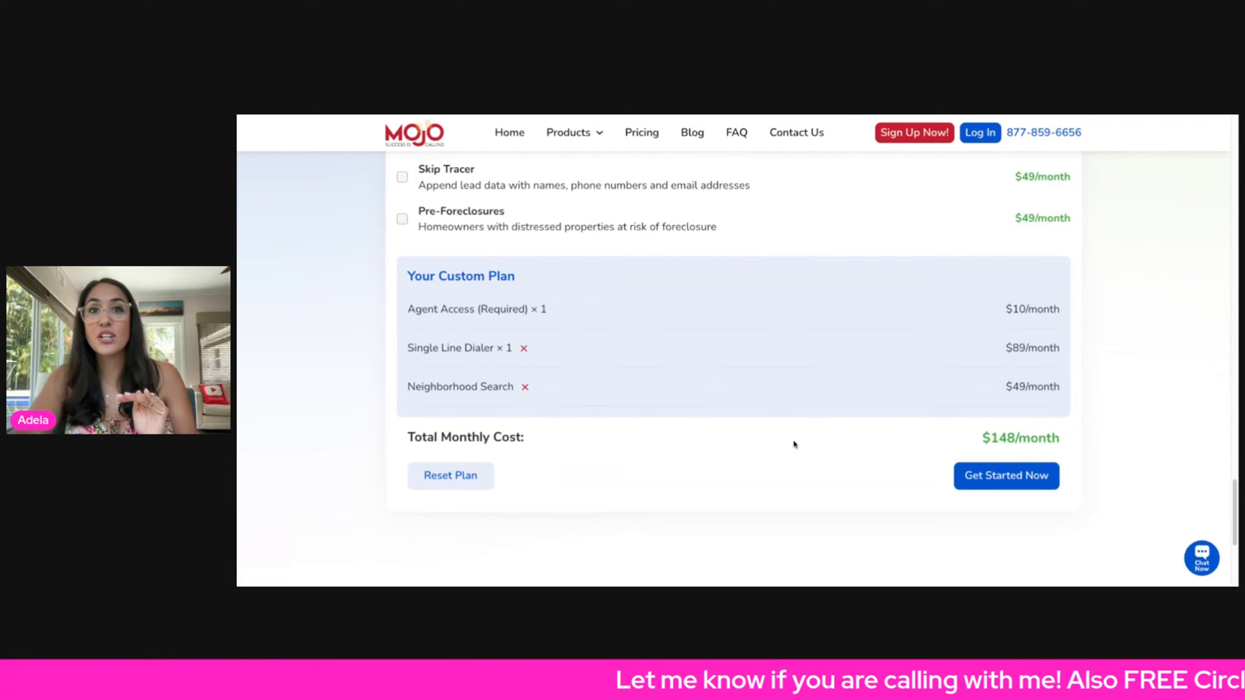
left_click_drag(975, 447, 1135, 443)
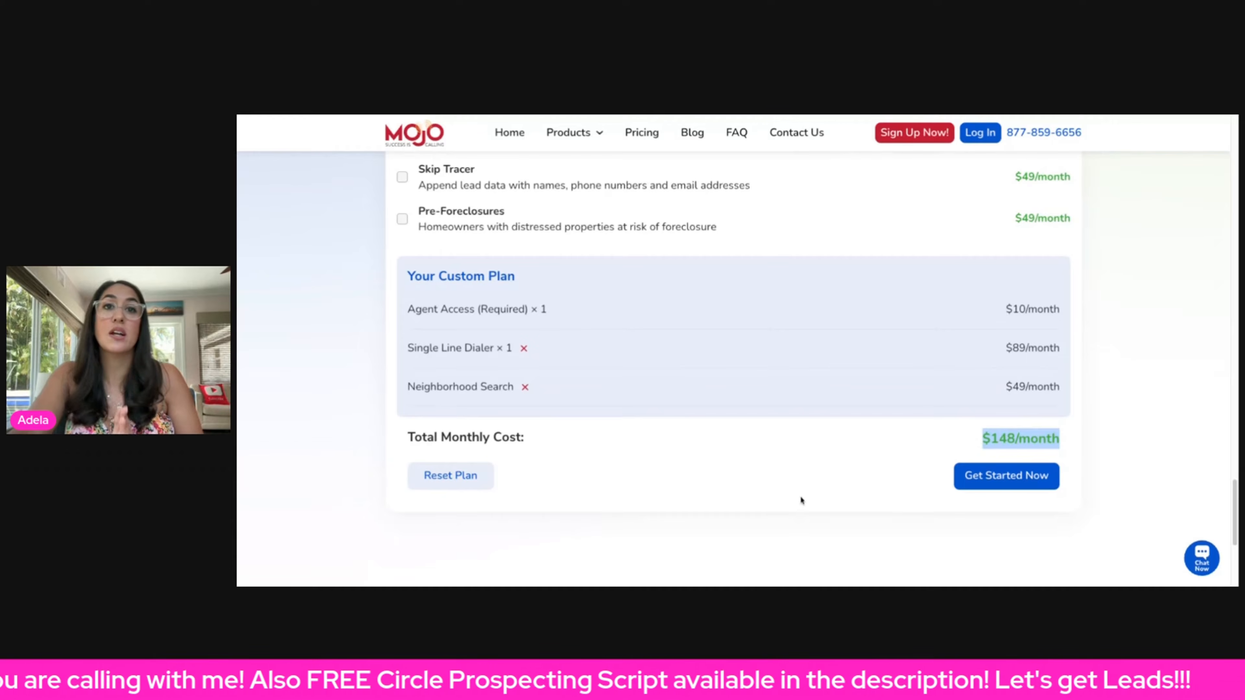
- Proceed with the custom plan to the sign-up page
left_click(982, 516)
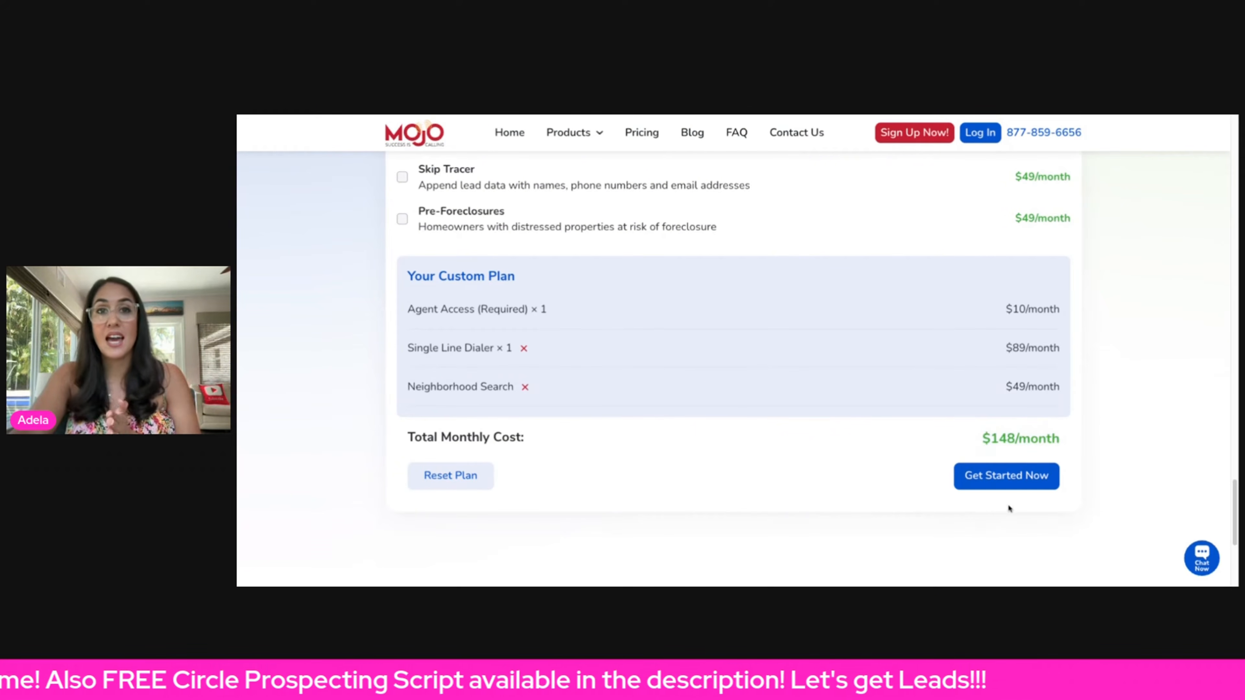
left_click(1009, 484)
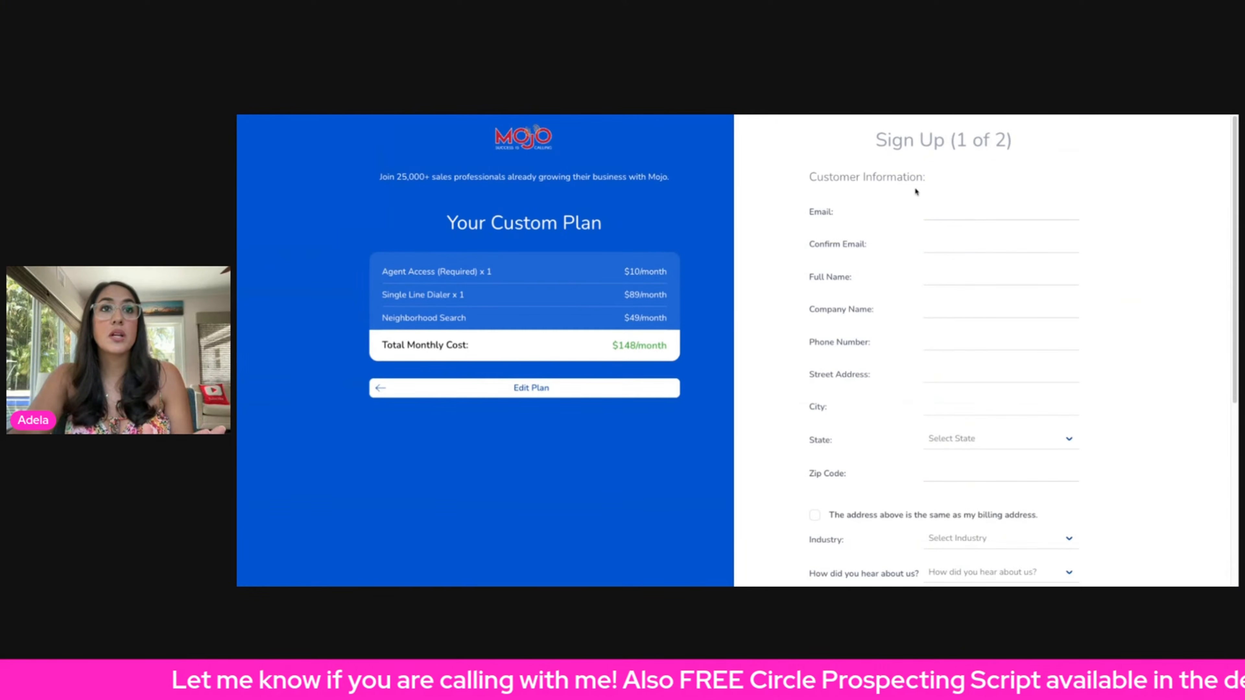
- Scroll through the sign-up customer information form fields
scroll(940, 297, "down", 3)
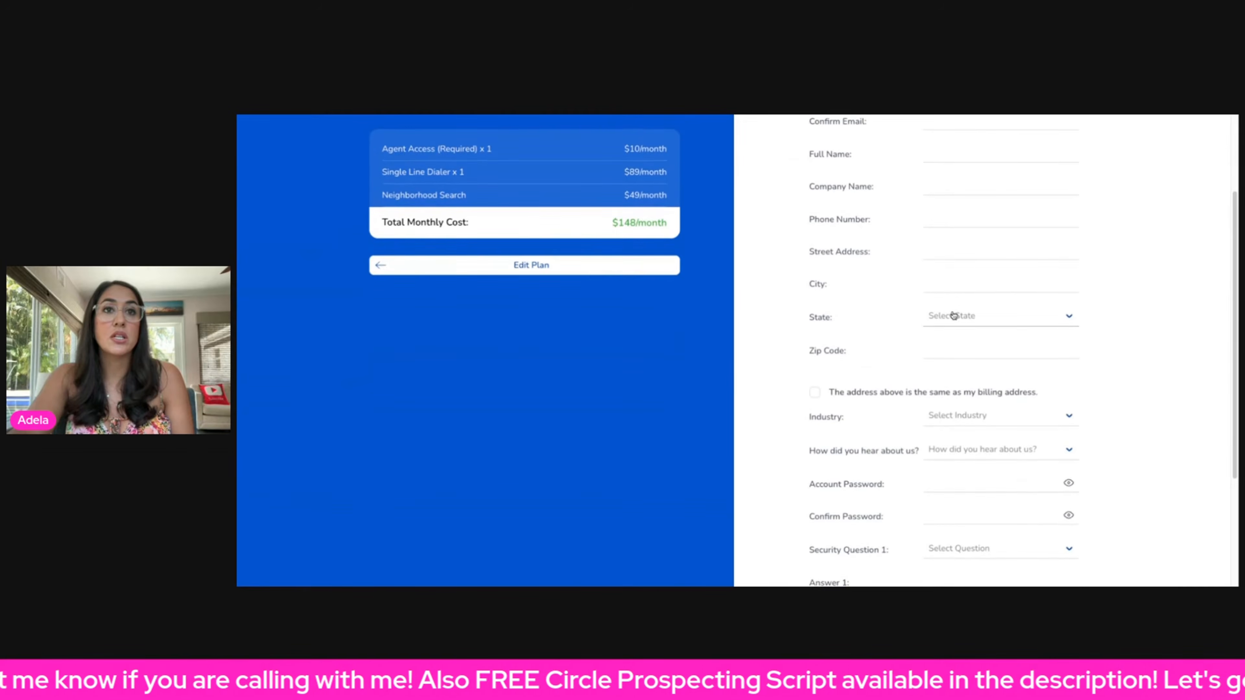
scroll(953, 315, "down", 4)
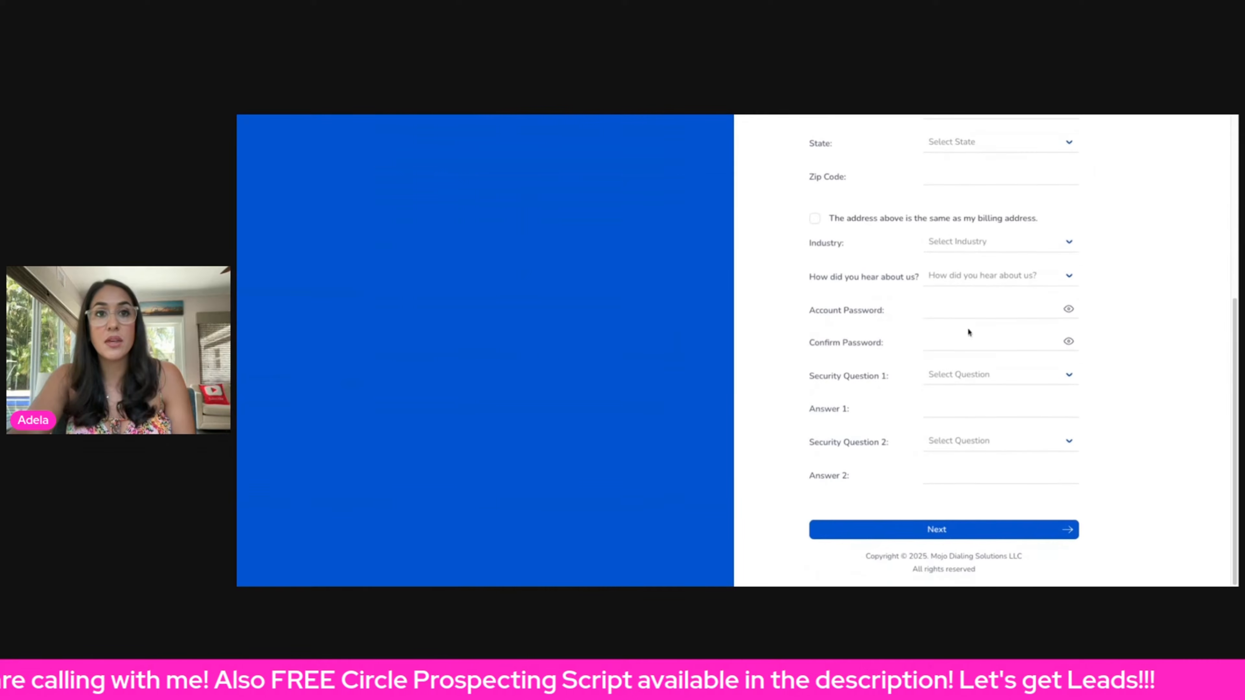
scroll(1112, 397, "up", 3)
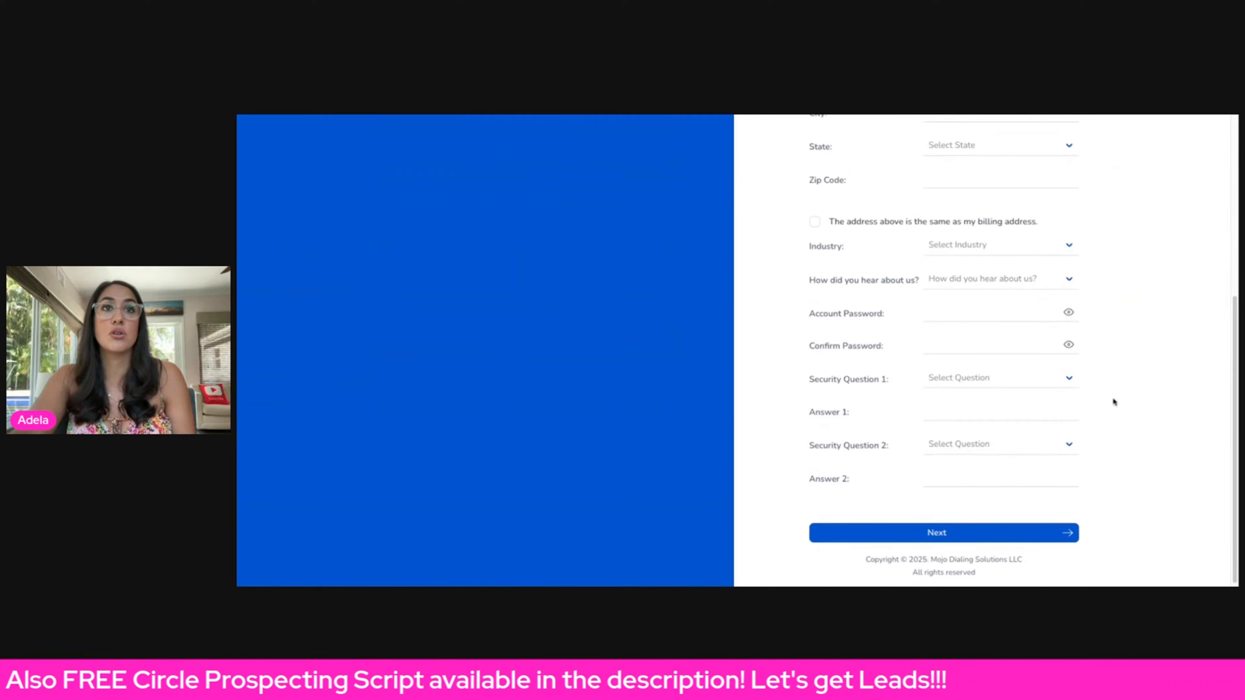
scroll(1101, 404, "up", 5)
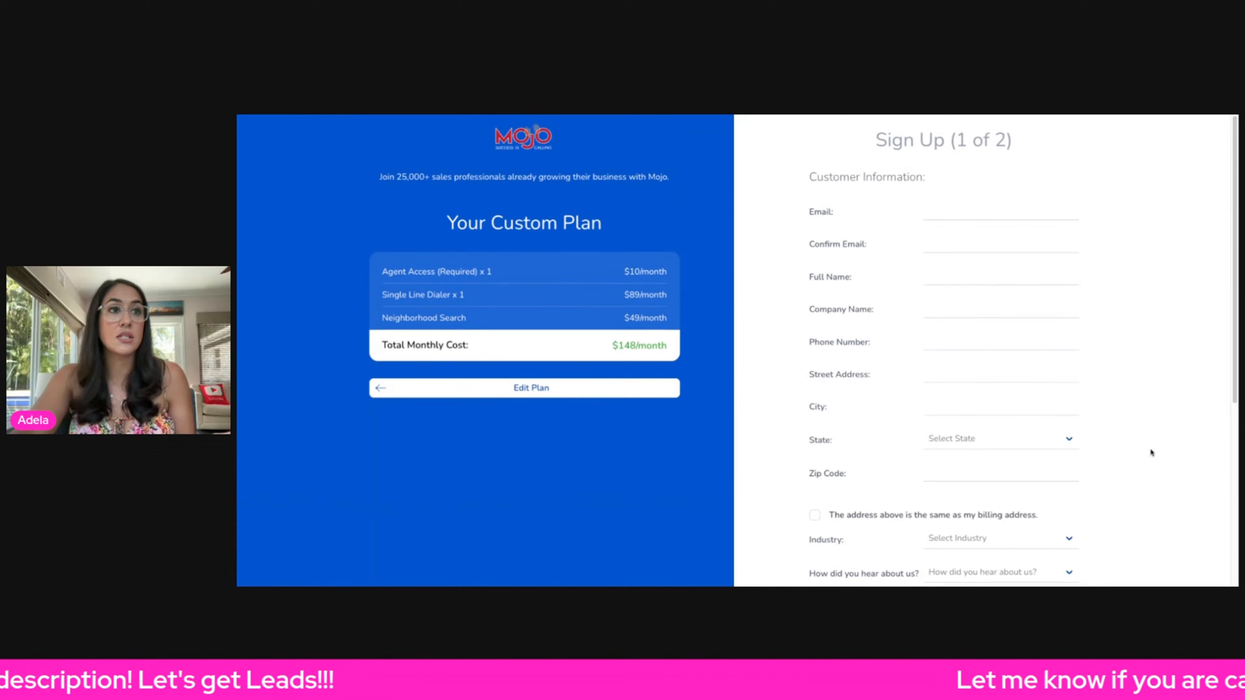
scroll(1151, 450, "down", 6)
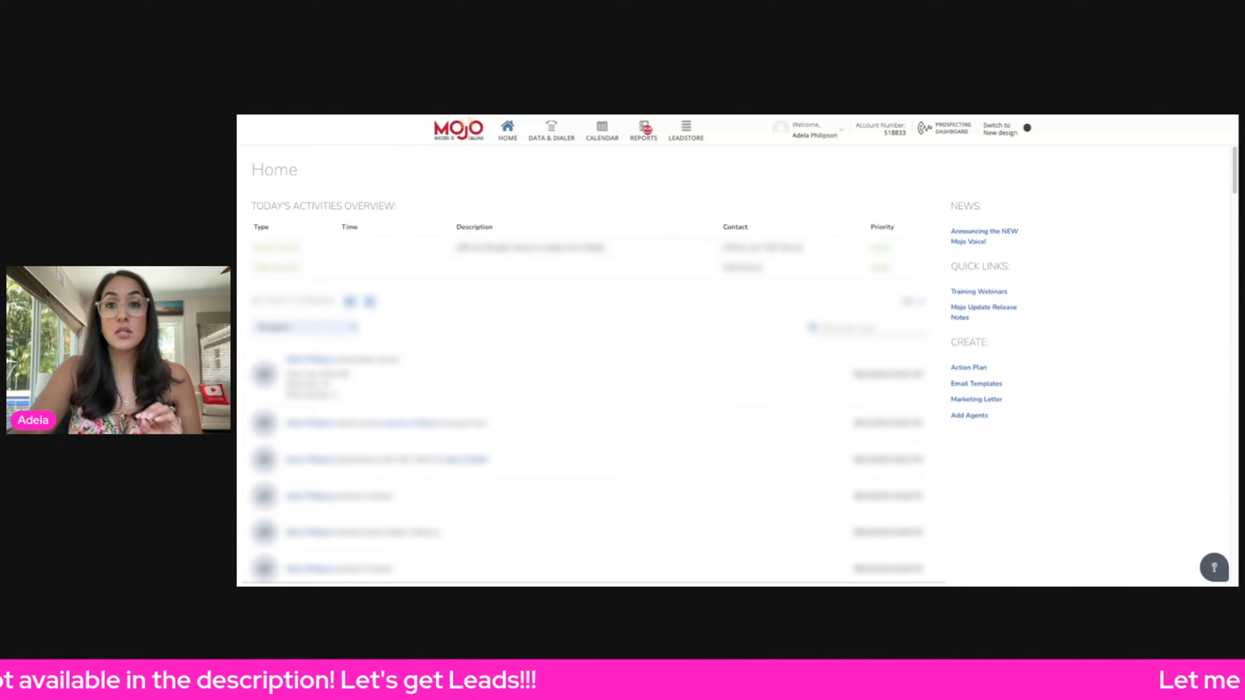
- Open account Settings and start buying a Mojo Caller ID, agreeing to the Terms and Conditions
left_click(815, 132)
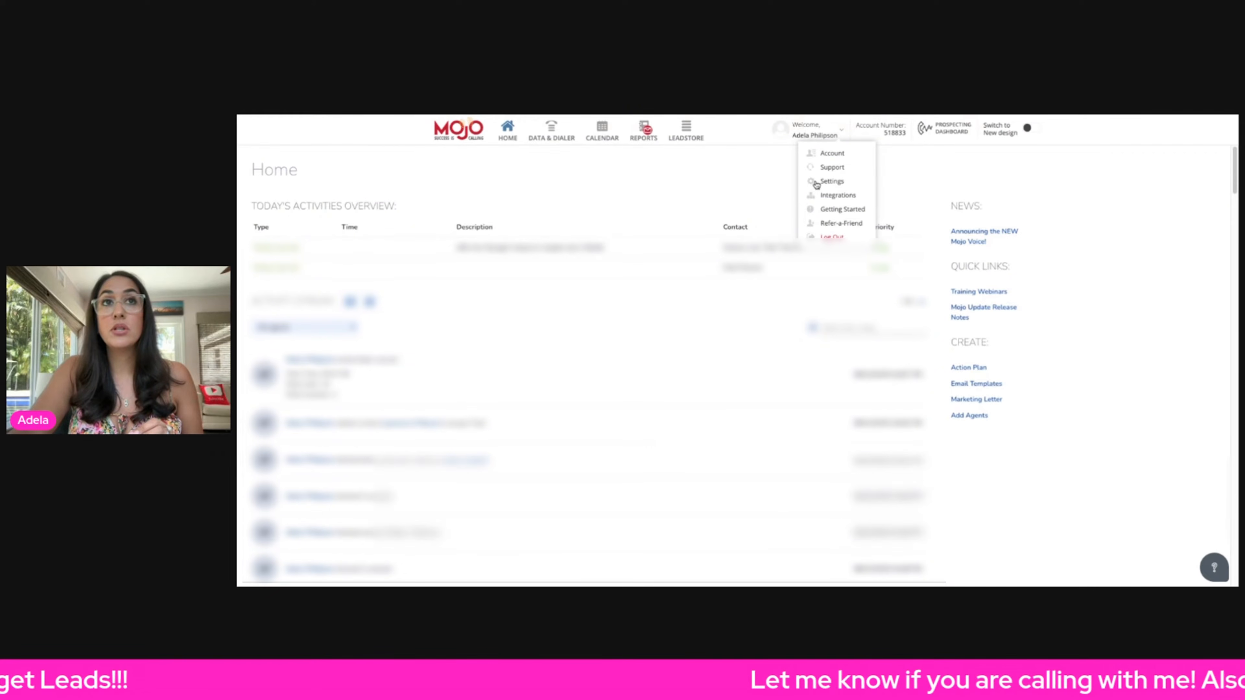
left_click(832, 182)
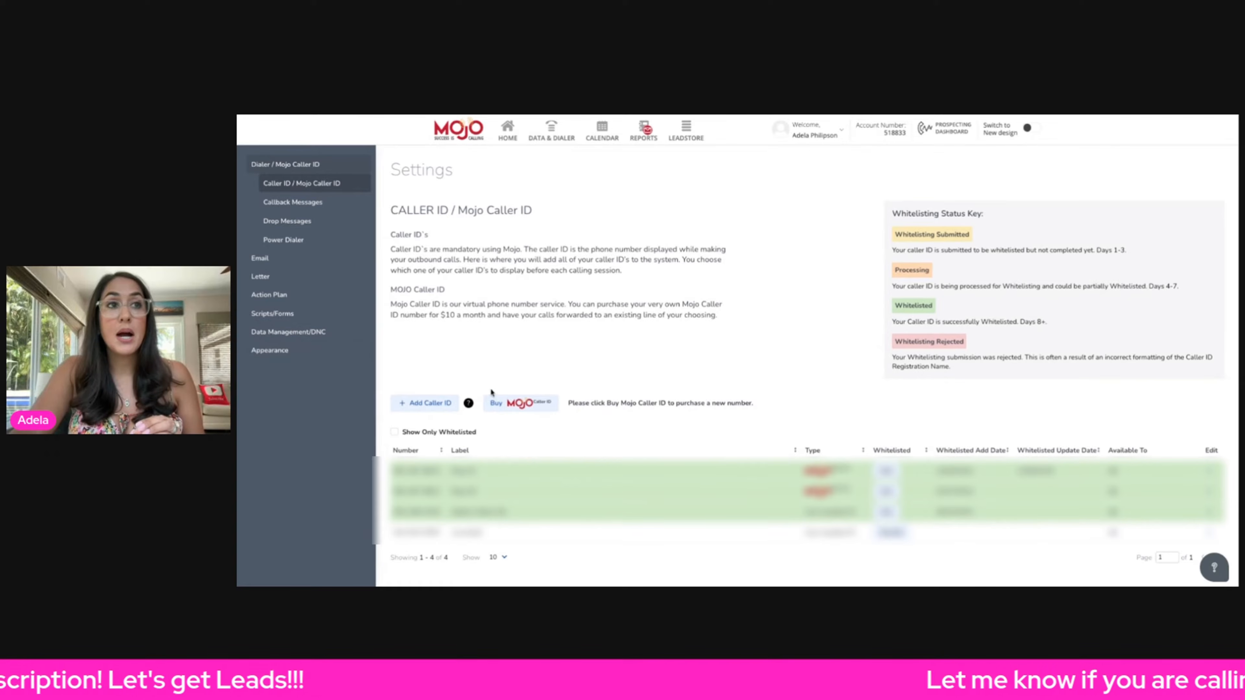
left_click(512, 404)
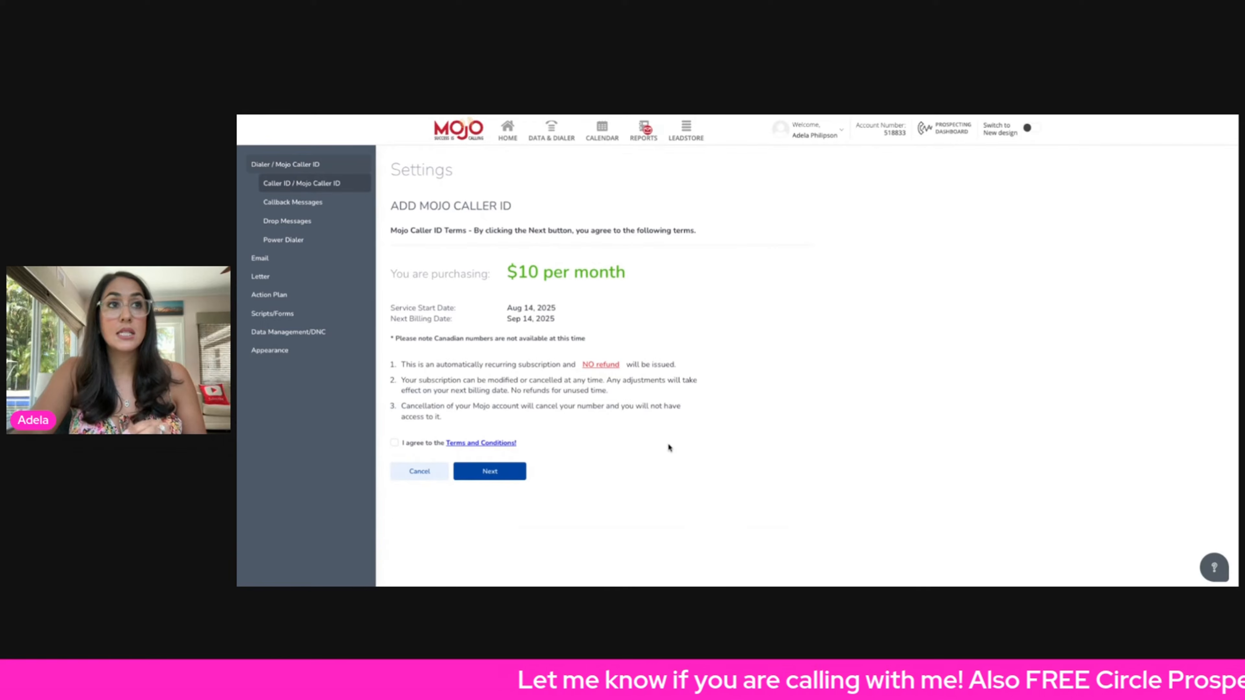
left_click(394, 443)
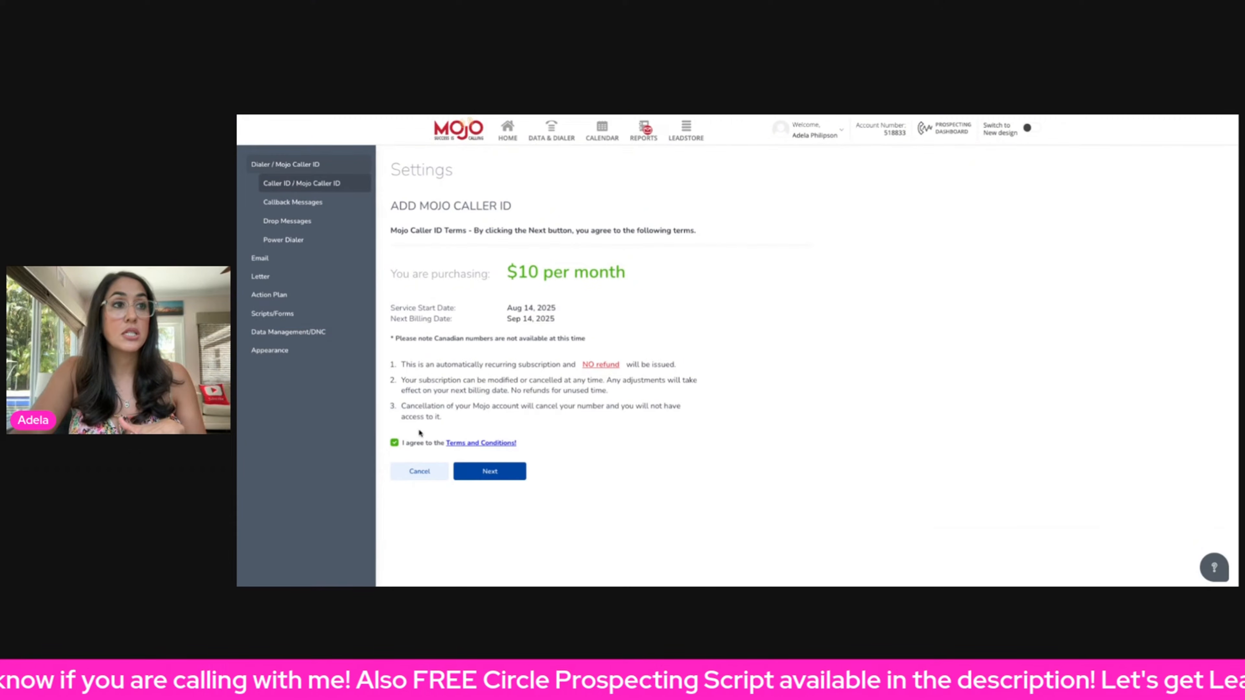
left_click(475, 472)
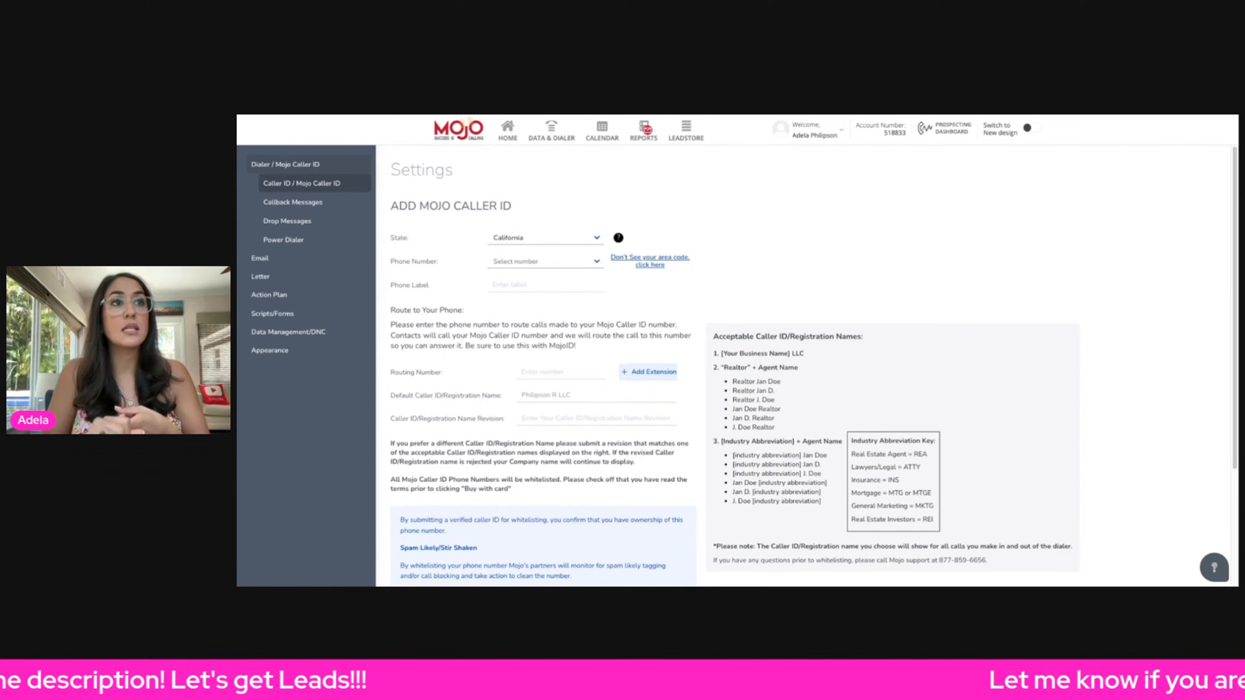
- Set the state to California and browse the list of available Mojo Caller ID phone numbers
left_click(534, 236)
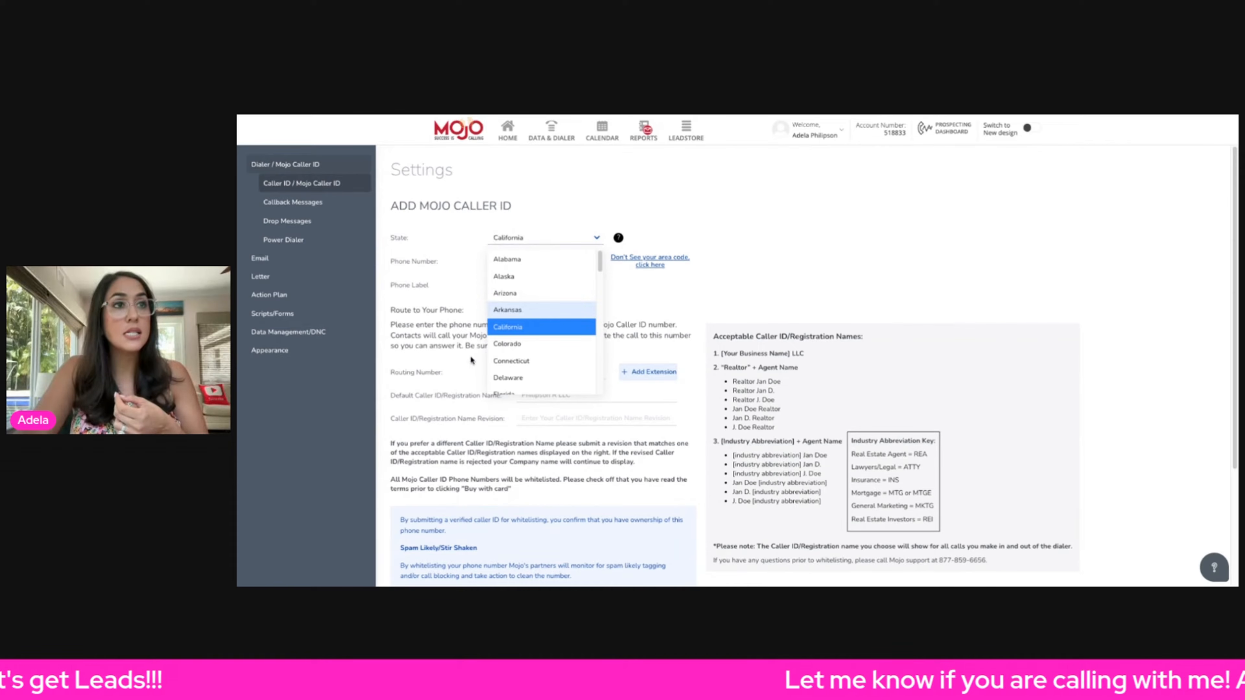
left_click(510, 328)
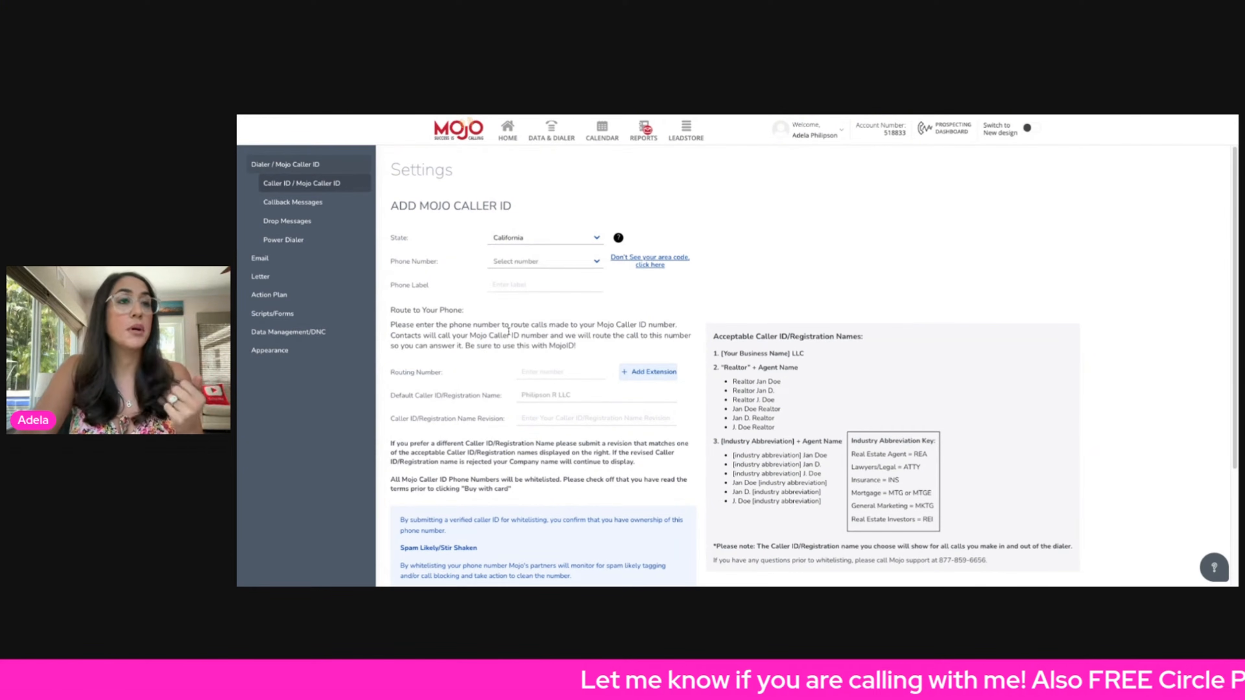
left_click(512, 265)
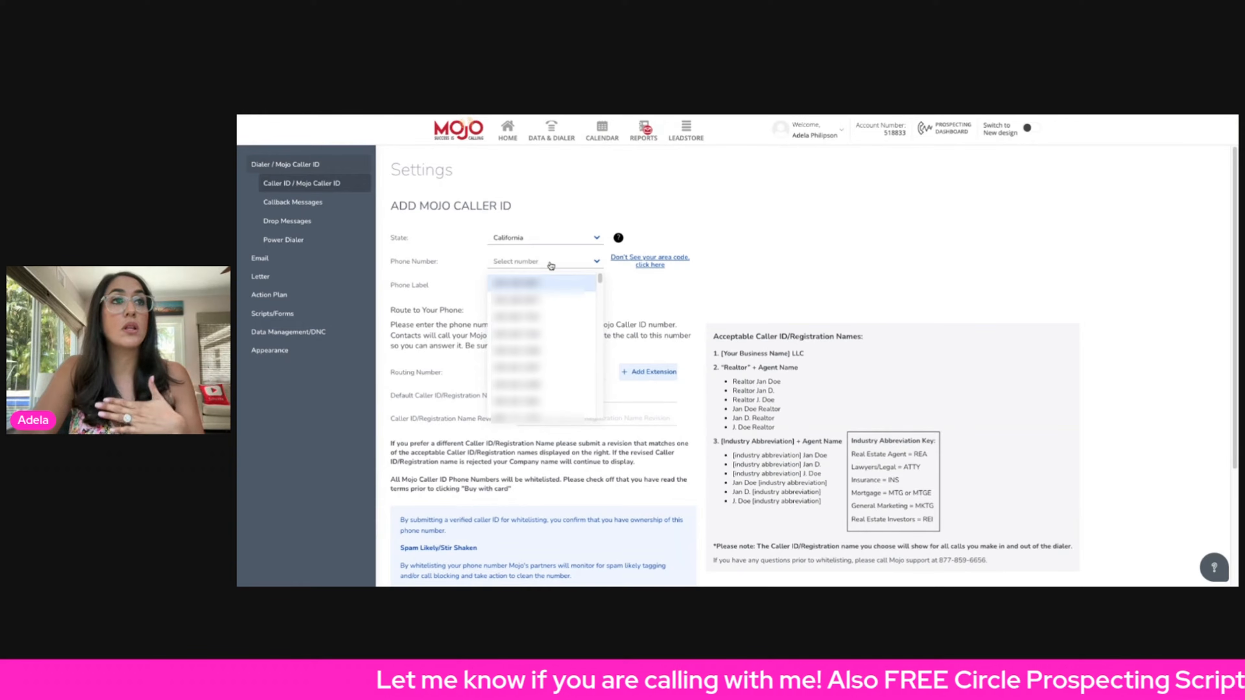
scroll(562, 362, "down", 1)
scroll(562, 362, "down", 5)
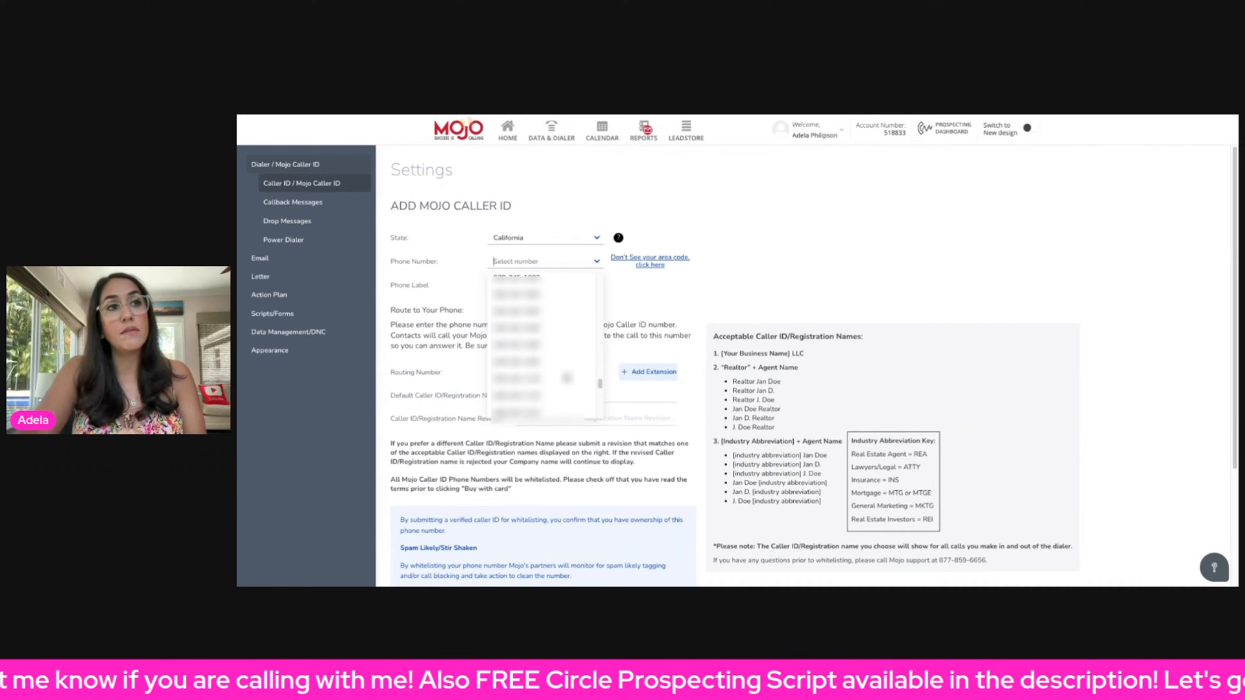
scroll(565, 378, "down", 1)
left_click(512, 265)
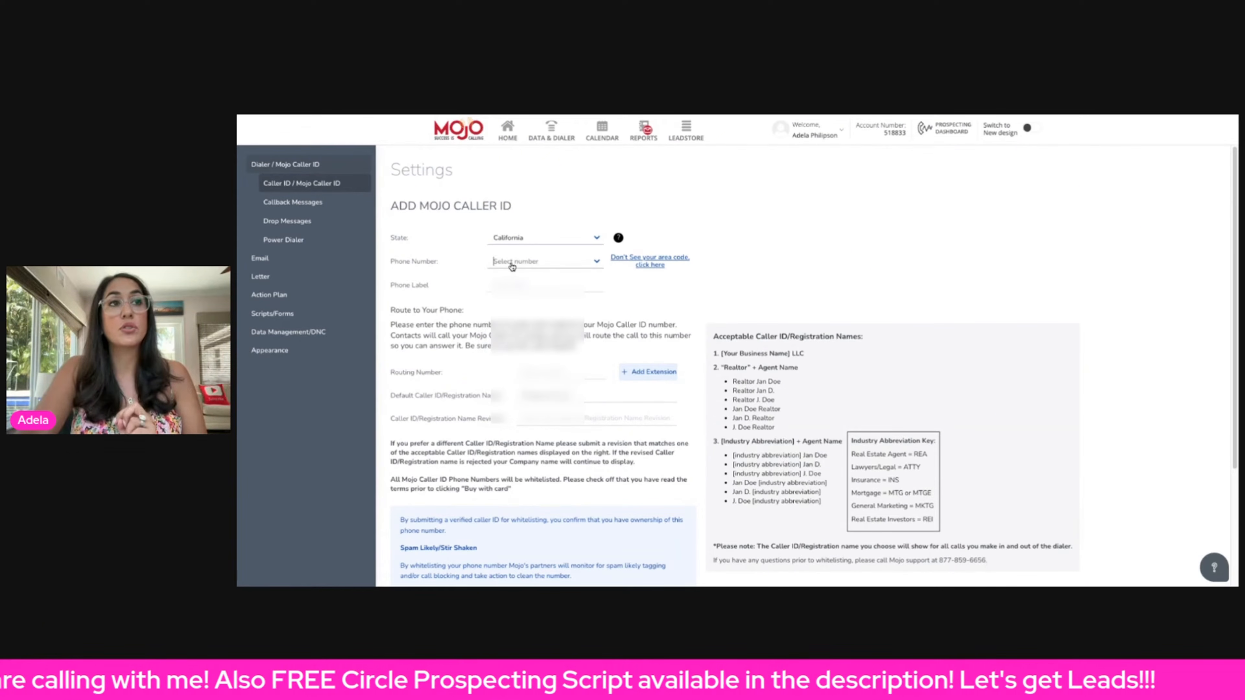
- Try filtering the available phone numbers by the 310 area code
left_click(513, 265)
type("310")
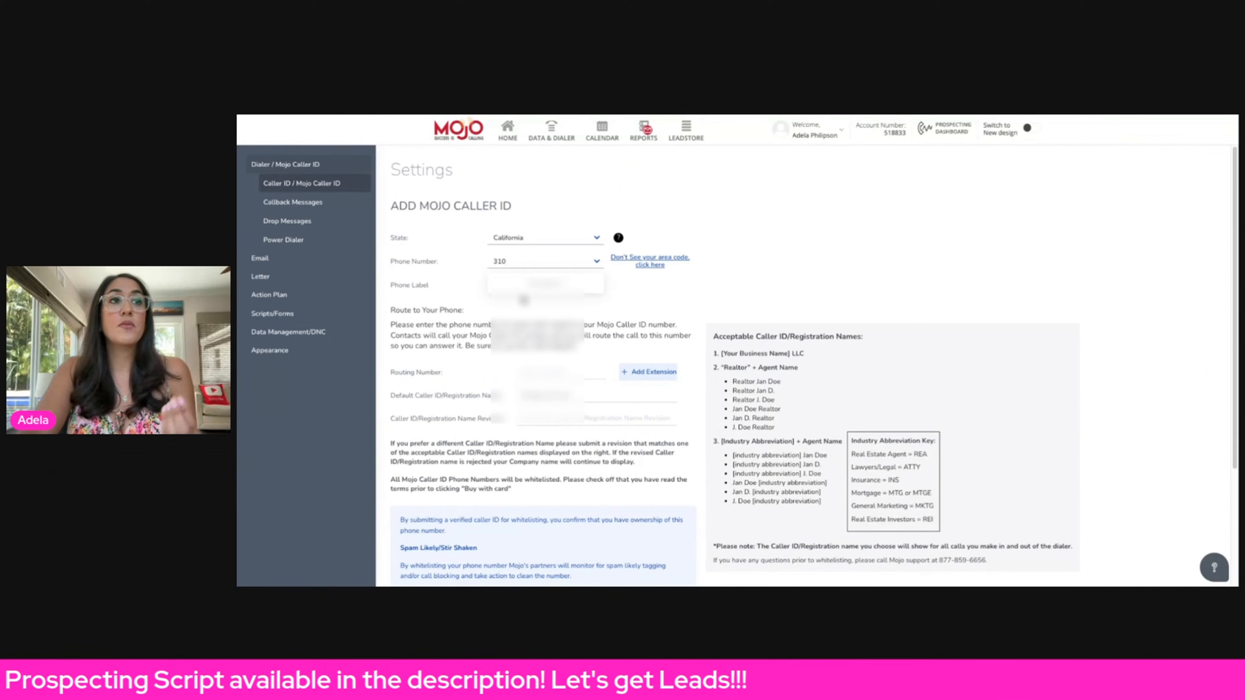
left_click(513, 266)
left_click(500, 264)
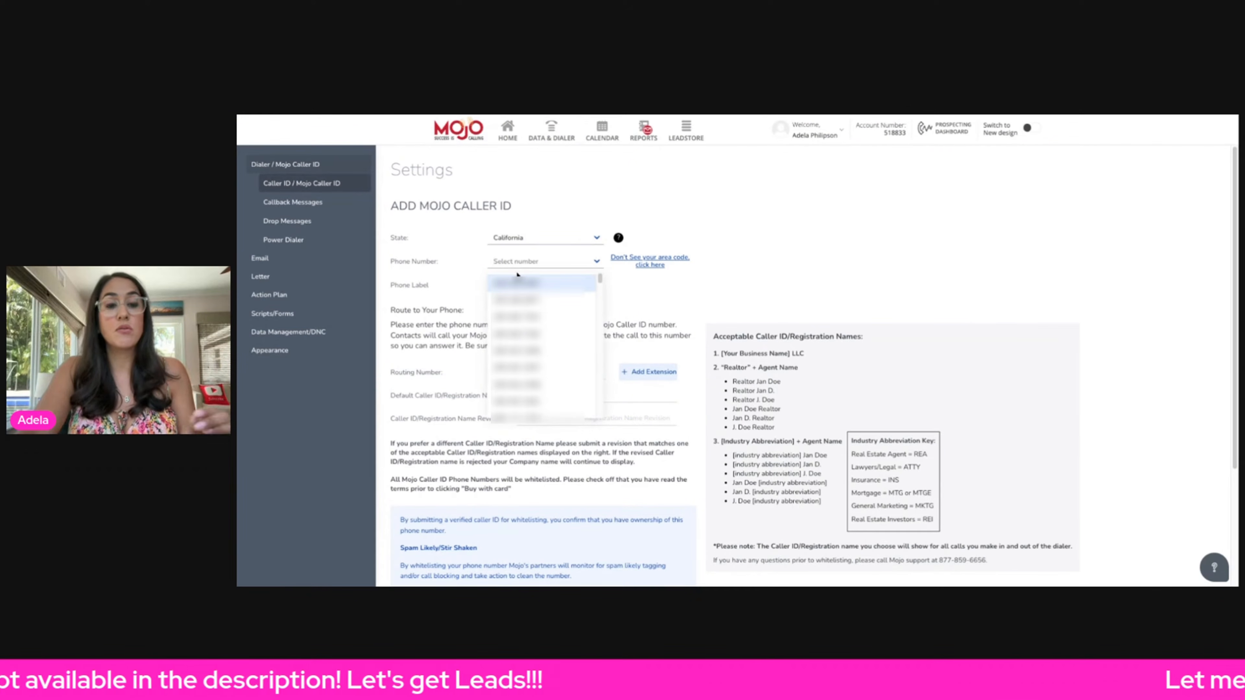
type("310")
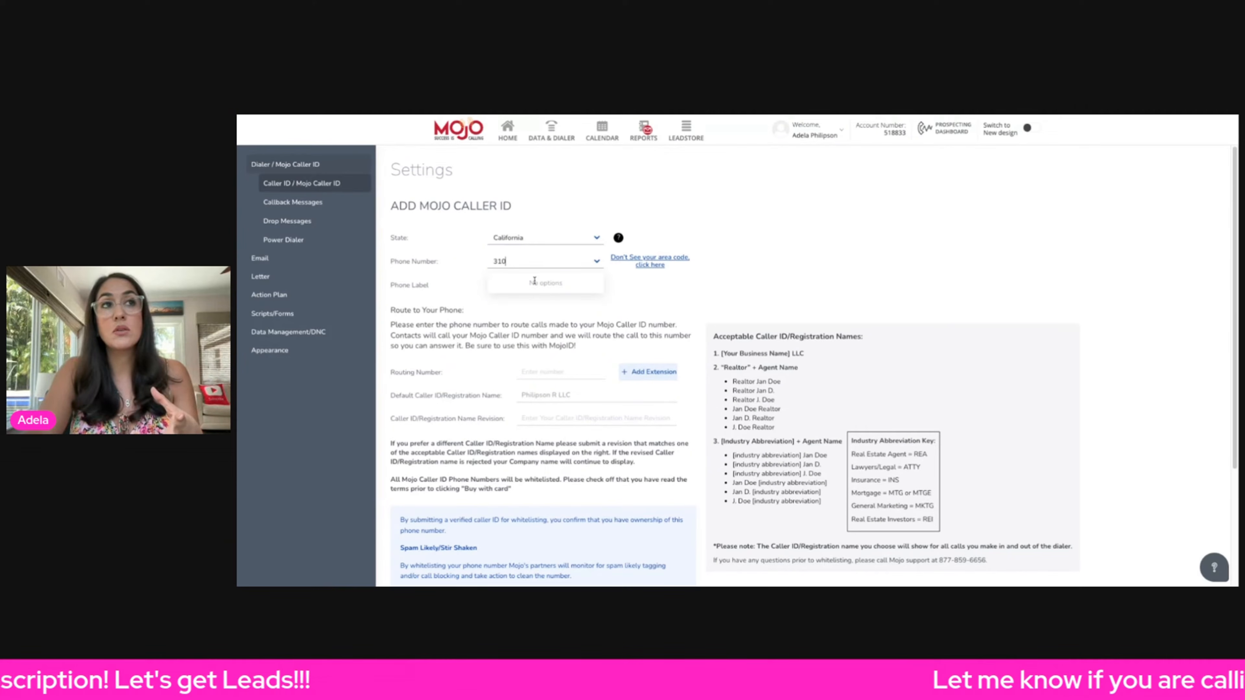
key("BackSpace")
key("BackSpace")
key("BackSpace")
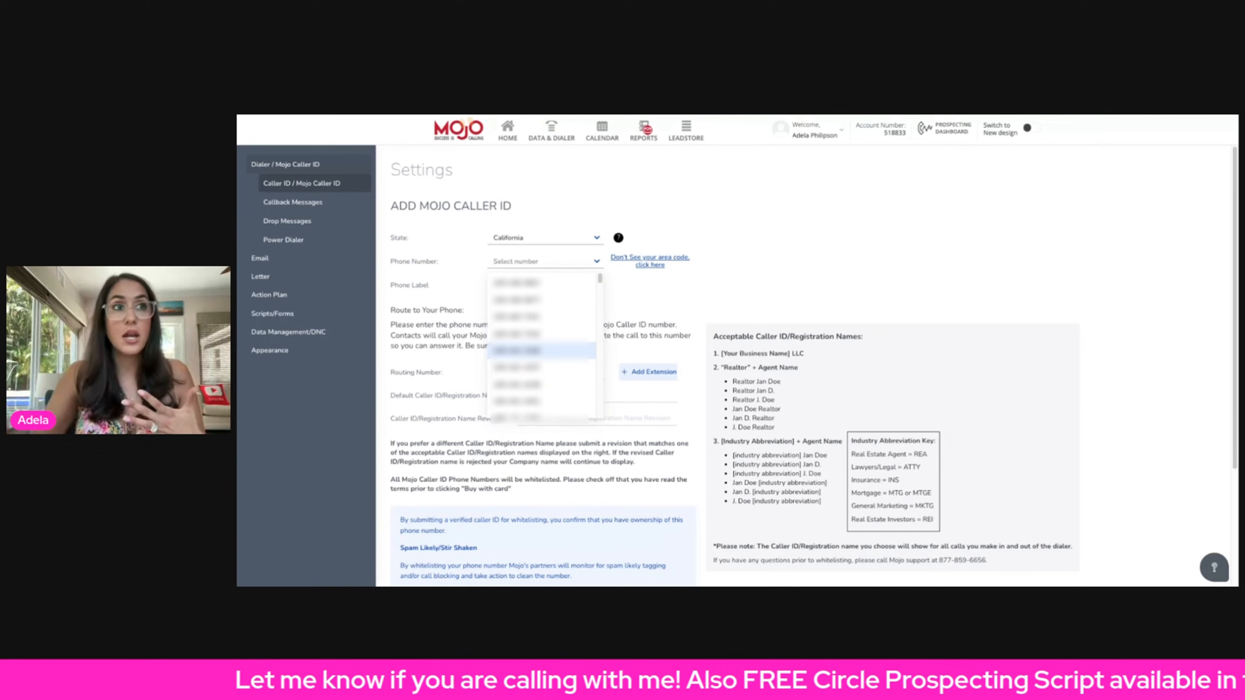
key("Escape")
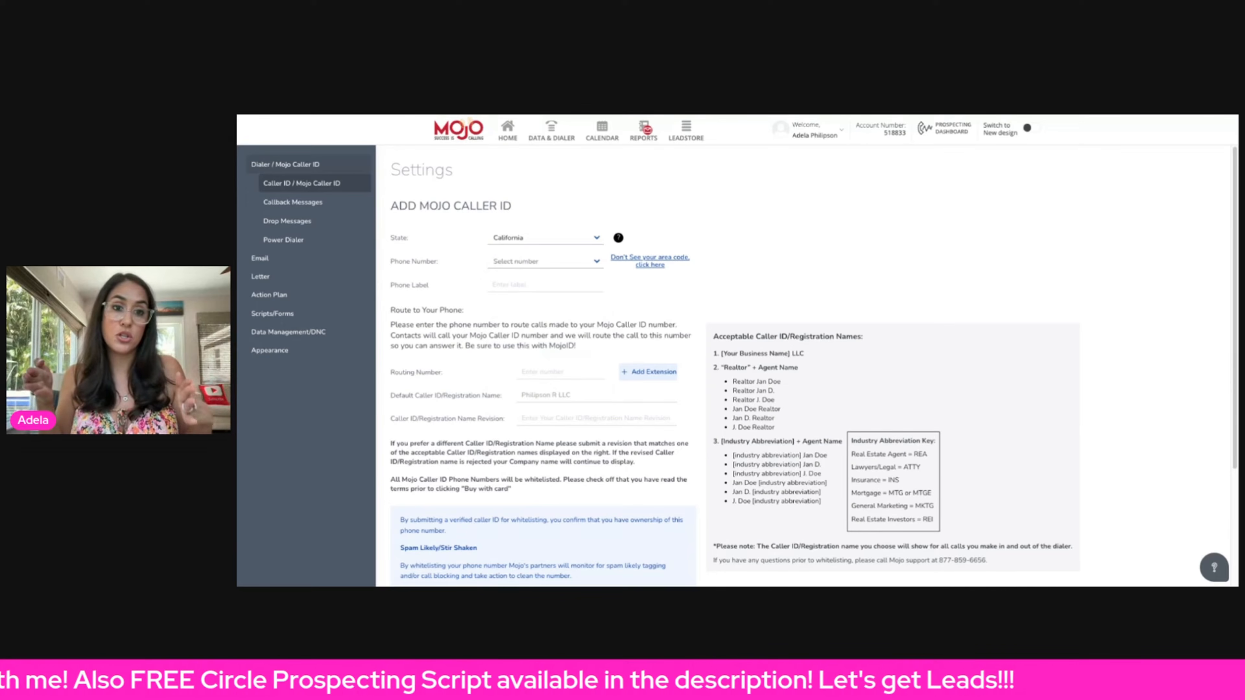
- Pick an available phone number and give it the phone label mojo
left_click(569, 265)
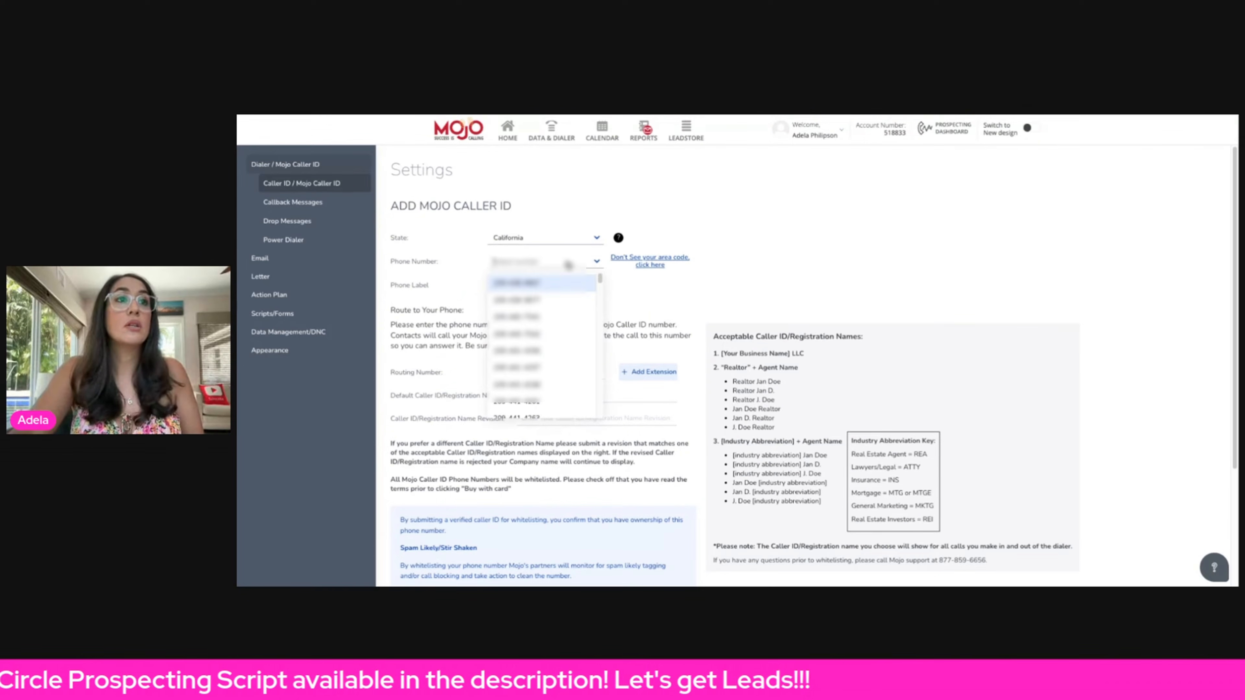
left_click(562, 313)
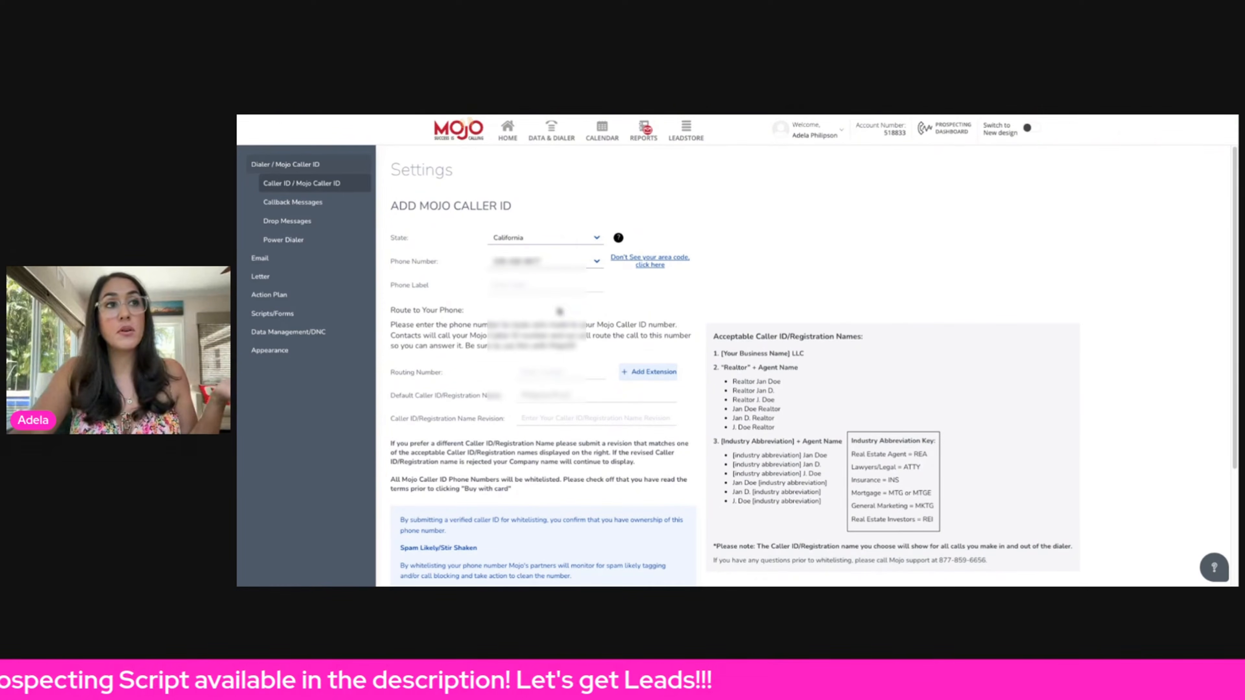
left_click(571, 290)
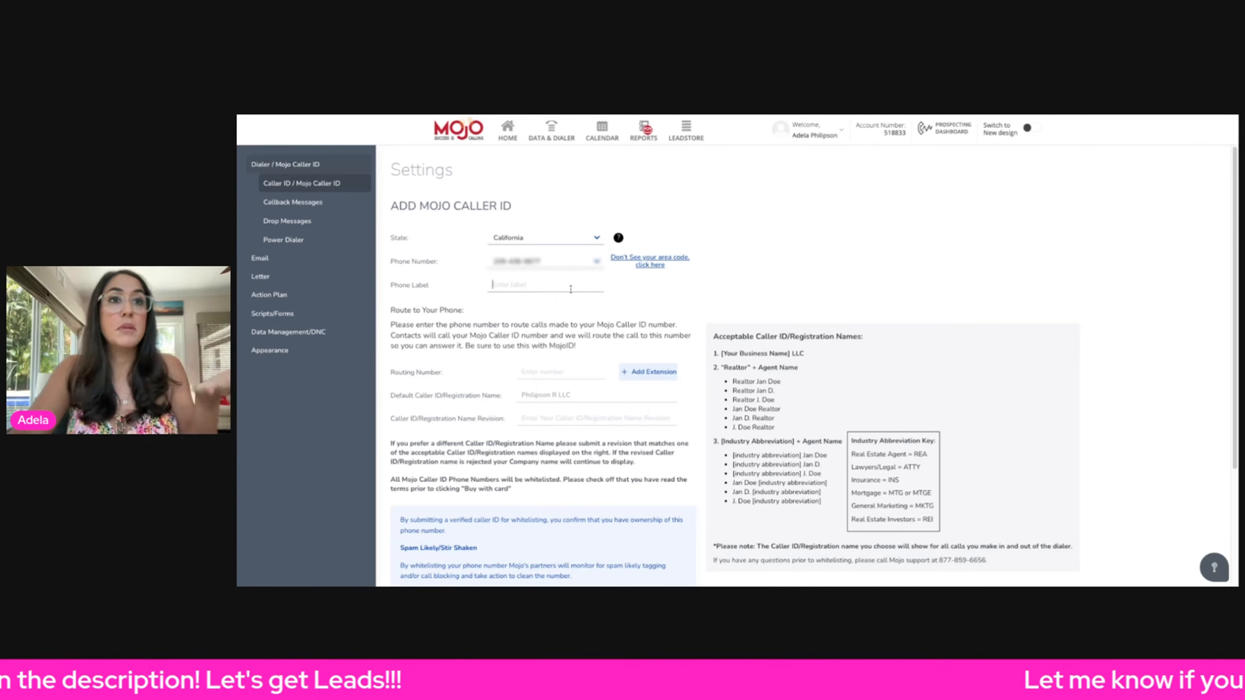
type("mojo")
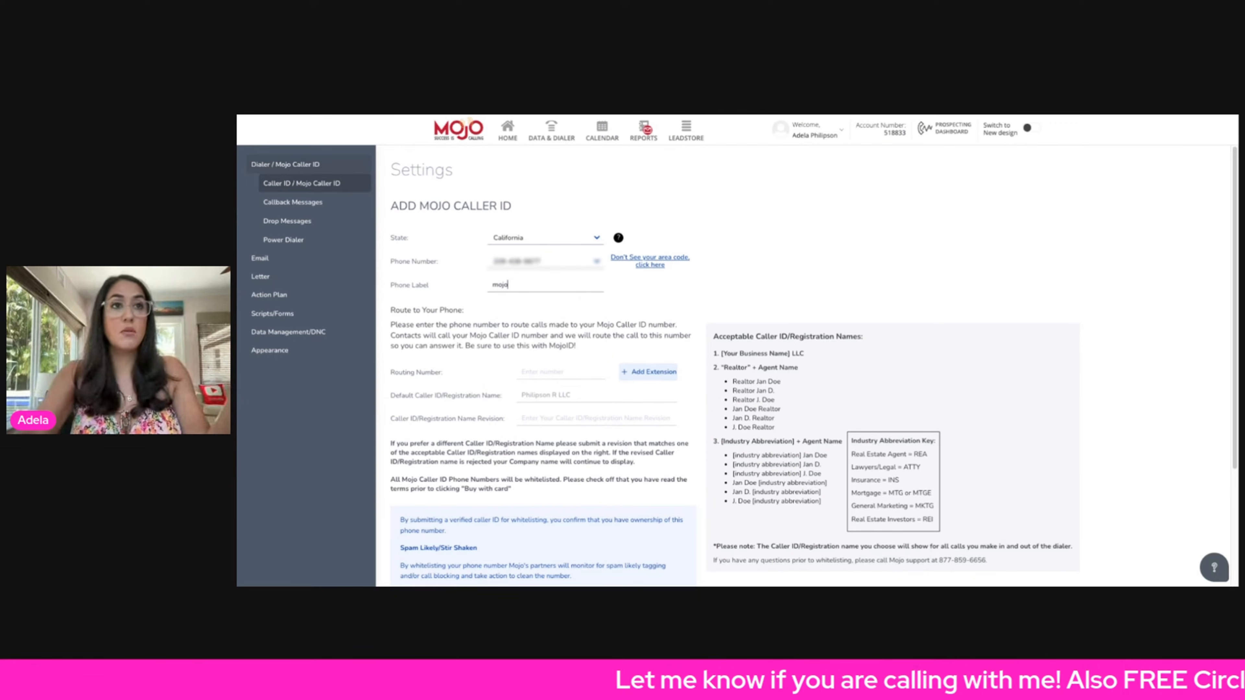
- Enter the routing phone number that Mojo Caller ID calls should forward to
left_click(540, 376)
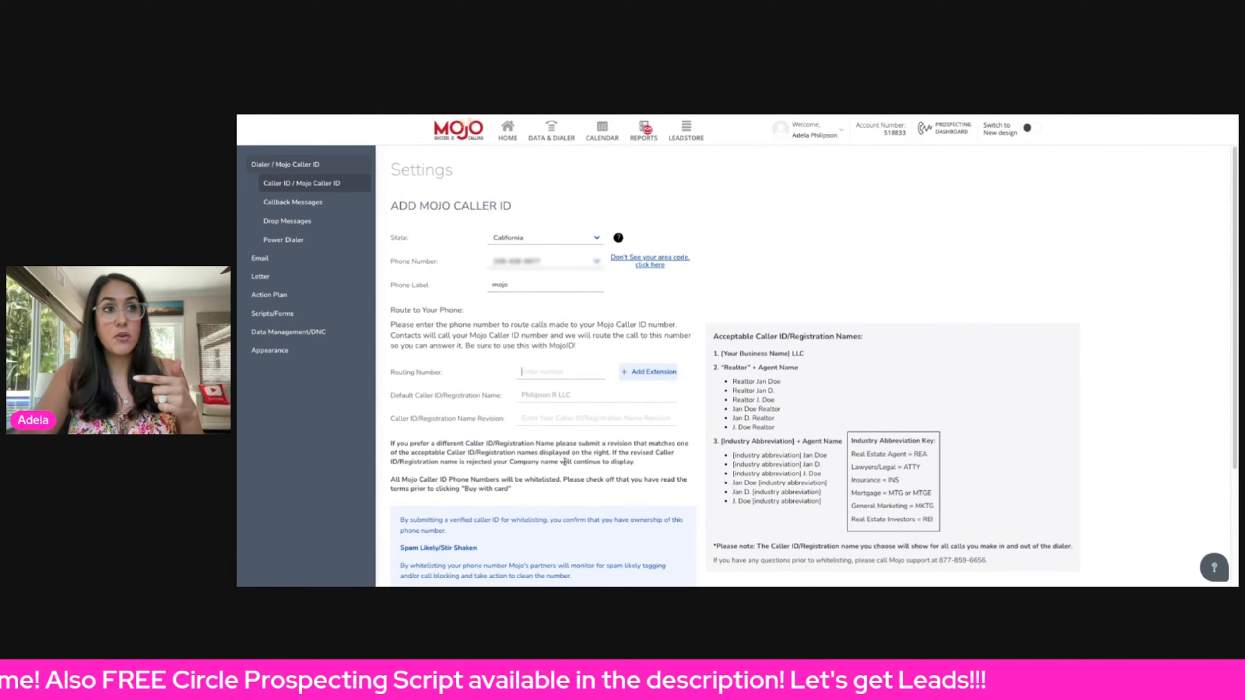
type("555) ")
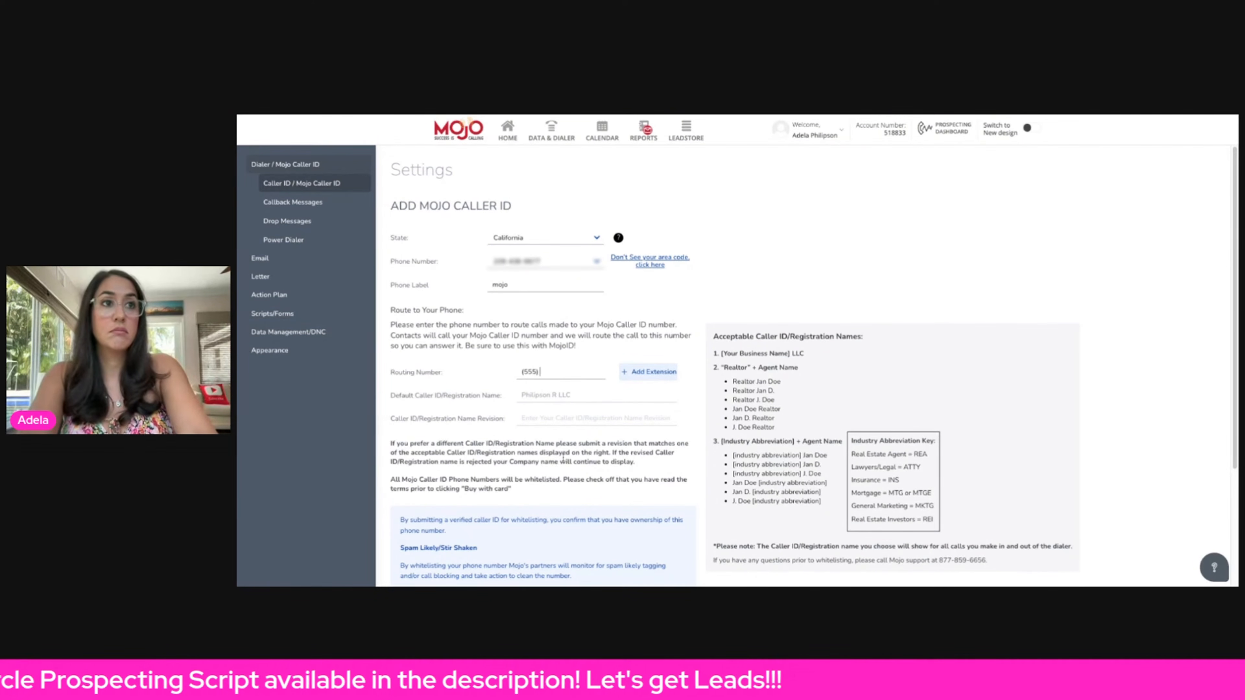
type("555-55")
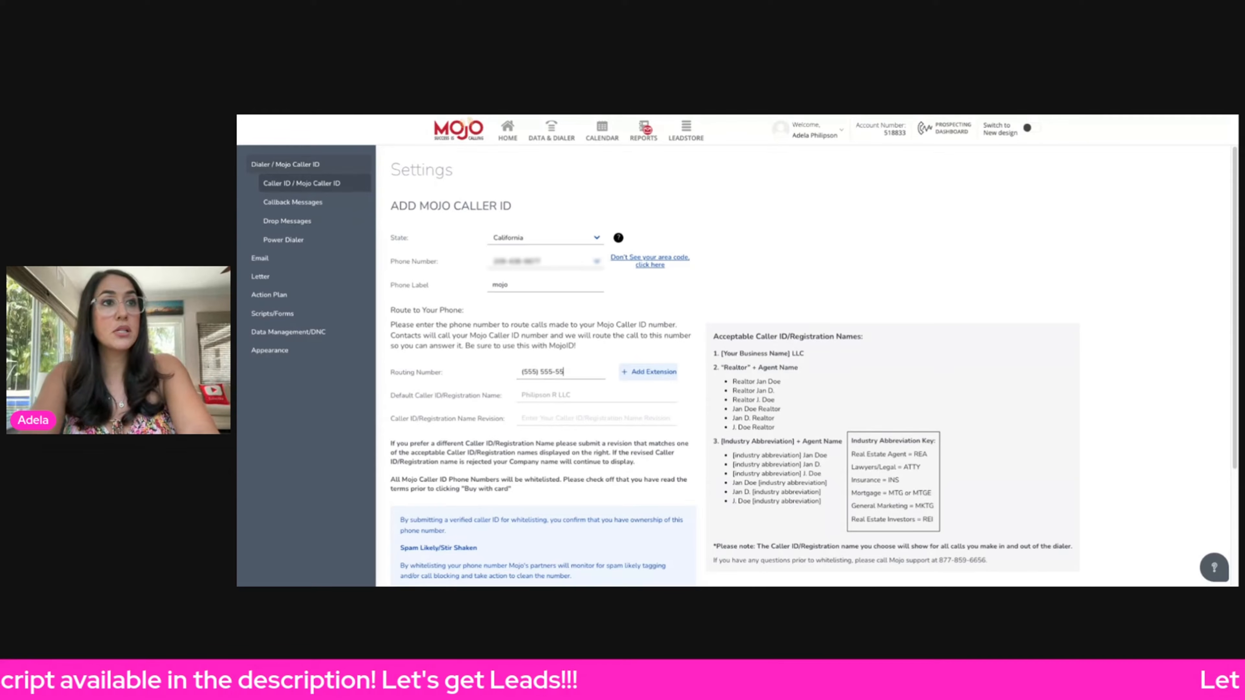
type("55")
- Highlight the list of acceptable Caller ID/Registration Names and industry abbreviations
scroll(712, 267, "down", 2)
left_click_drag(712, 267, 900, 458)
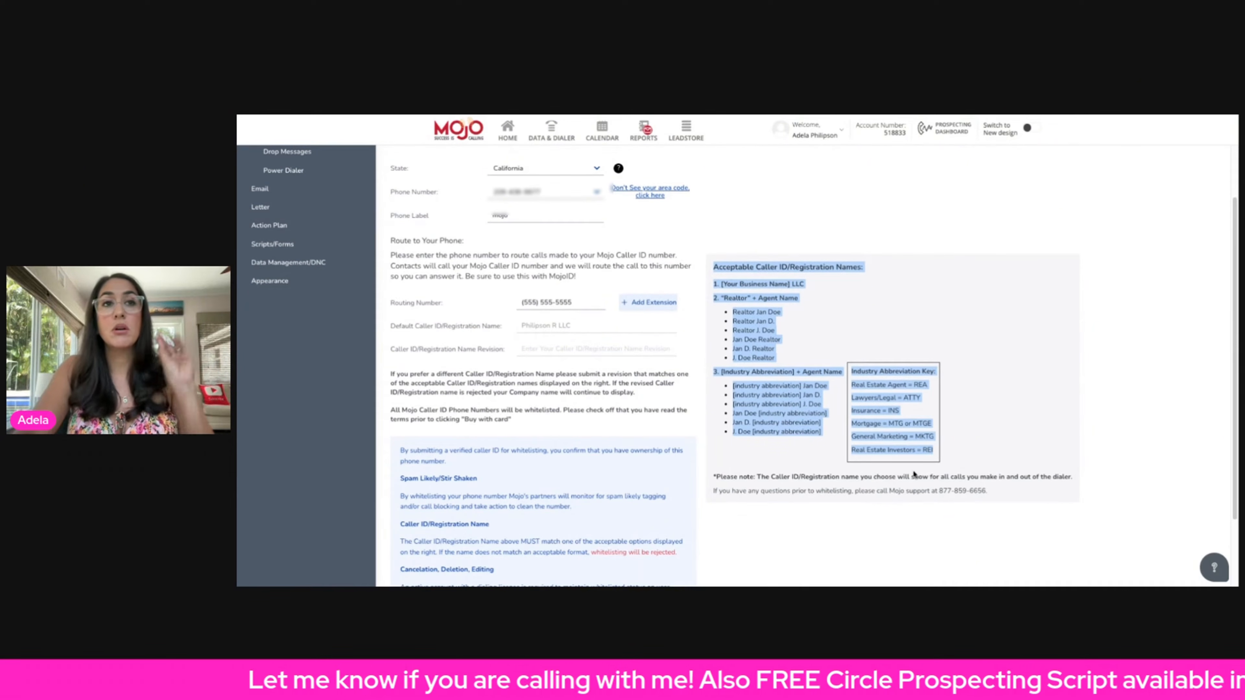
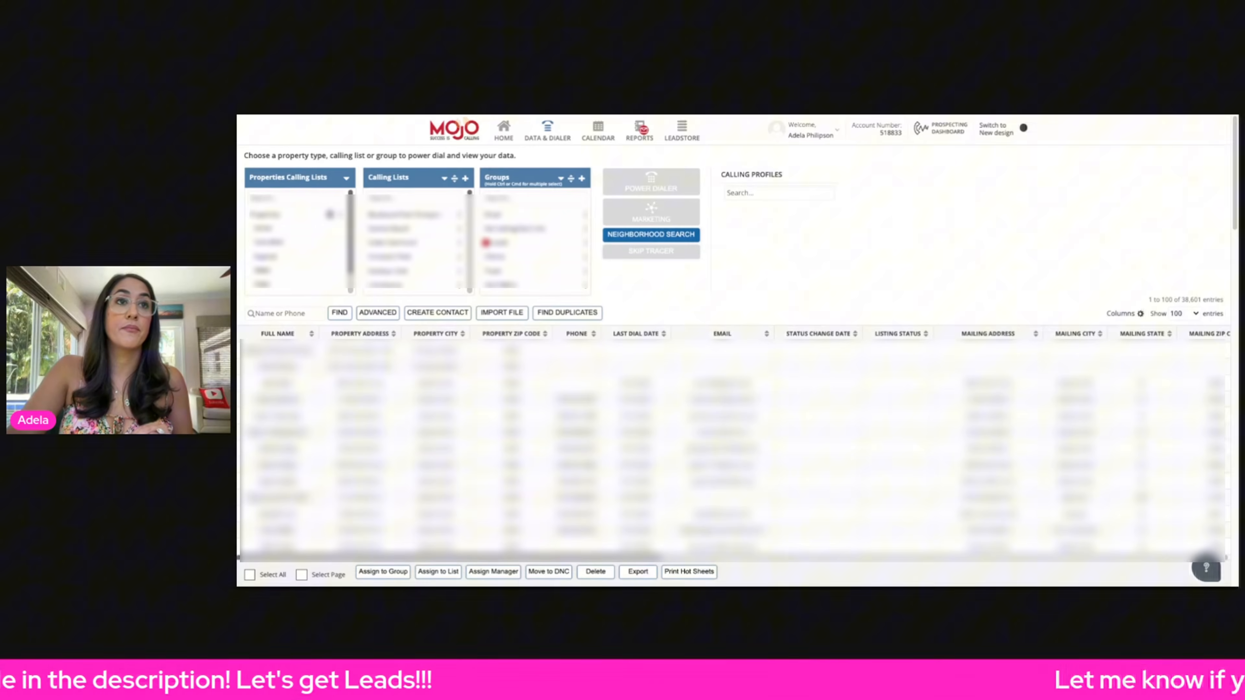
- Open Neighborhood Search and freeform-plot a triangular area over the golf course community near E Camino Real
left_click(659, 238)
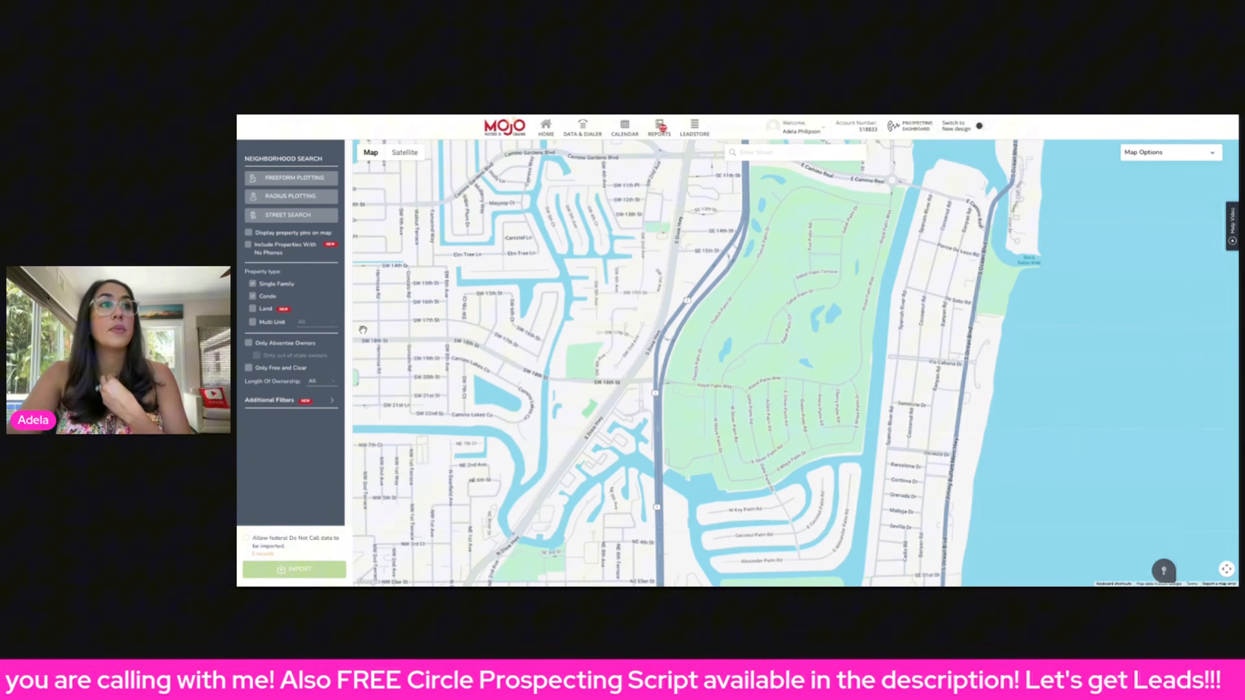
left_click(305, 180)
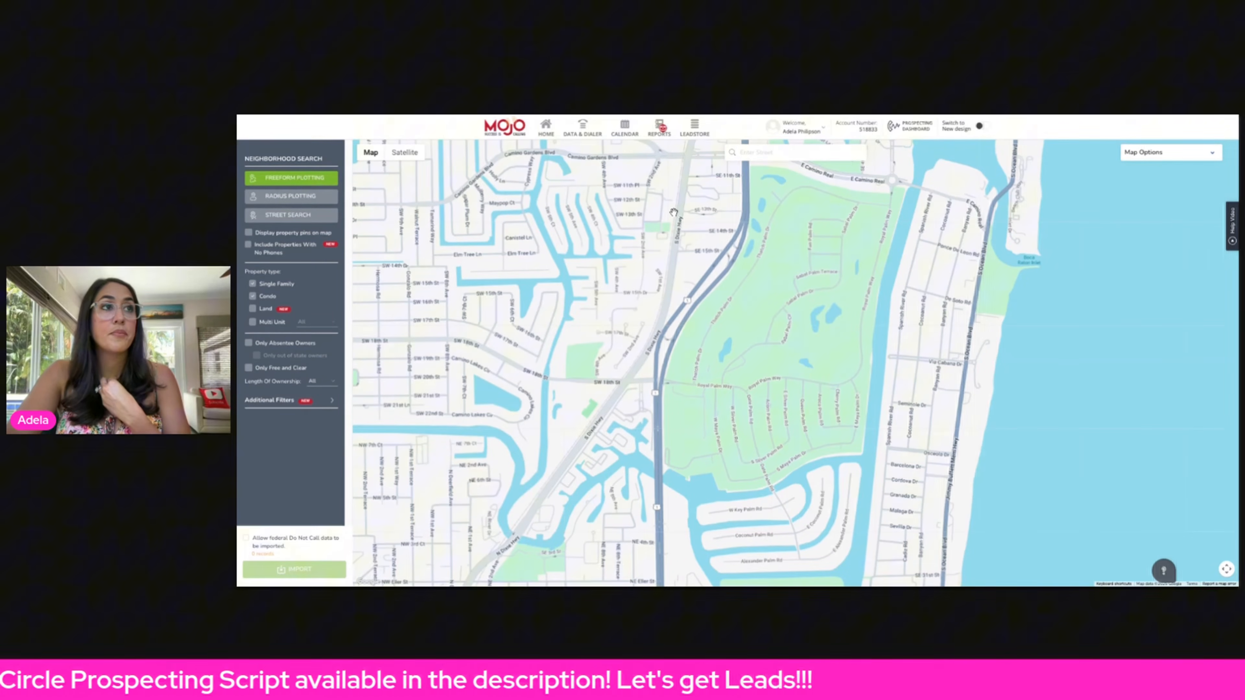
left_click(746, 163)
left_click(827, 186)
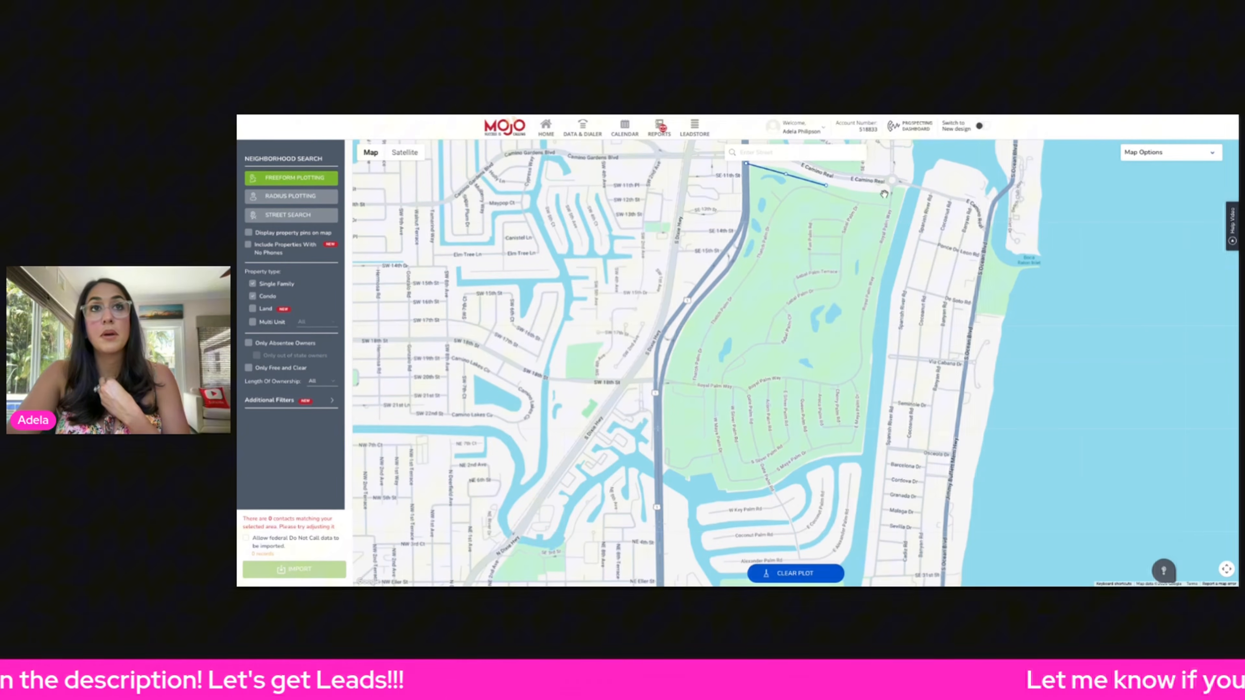
left_click(906, 196)
double_click(875, 382)
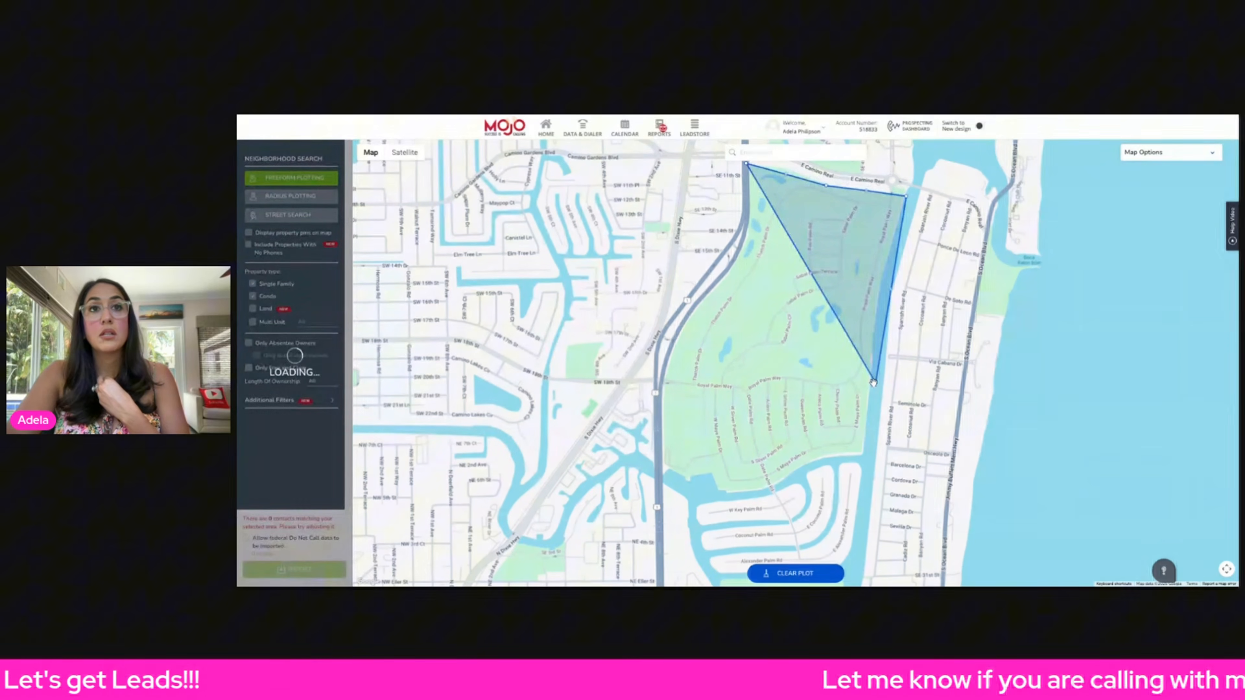
- Extend the plotted boundary down the community's southern and western edges and adjust one vertex
left_click(854, 559)
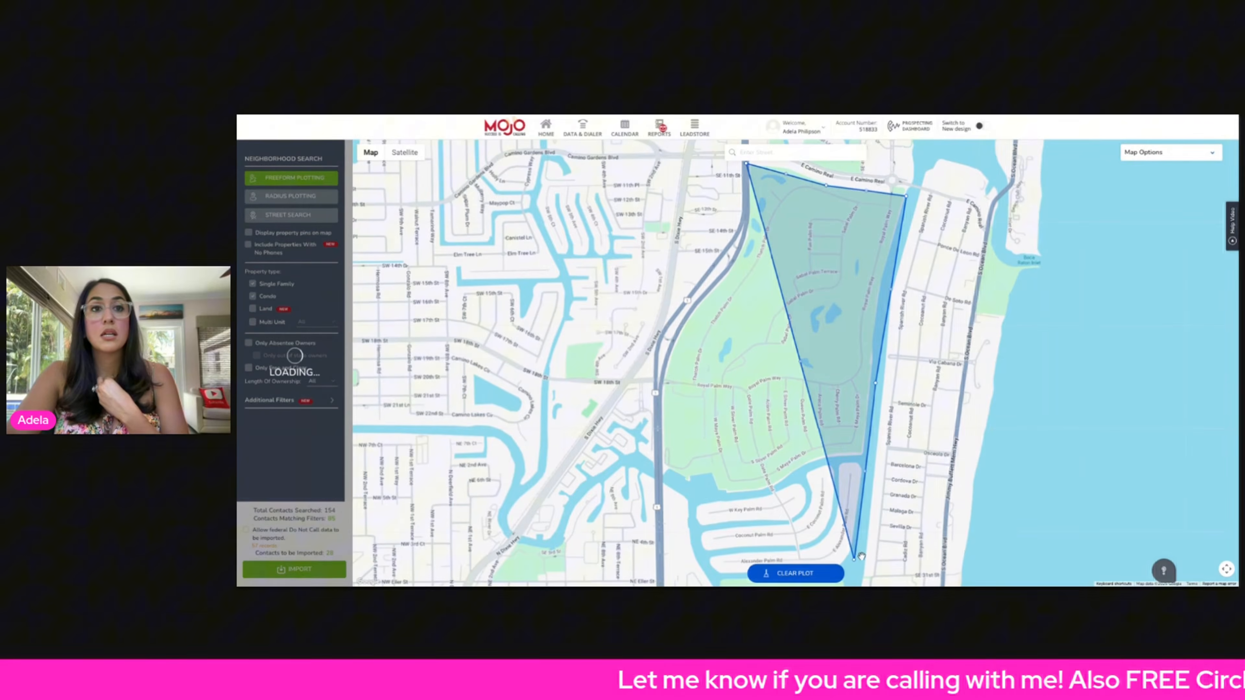
left_click(846, 563)
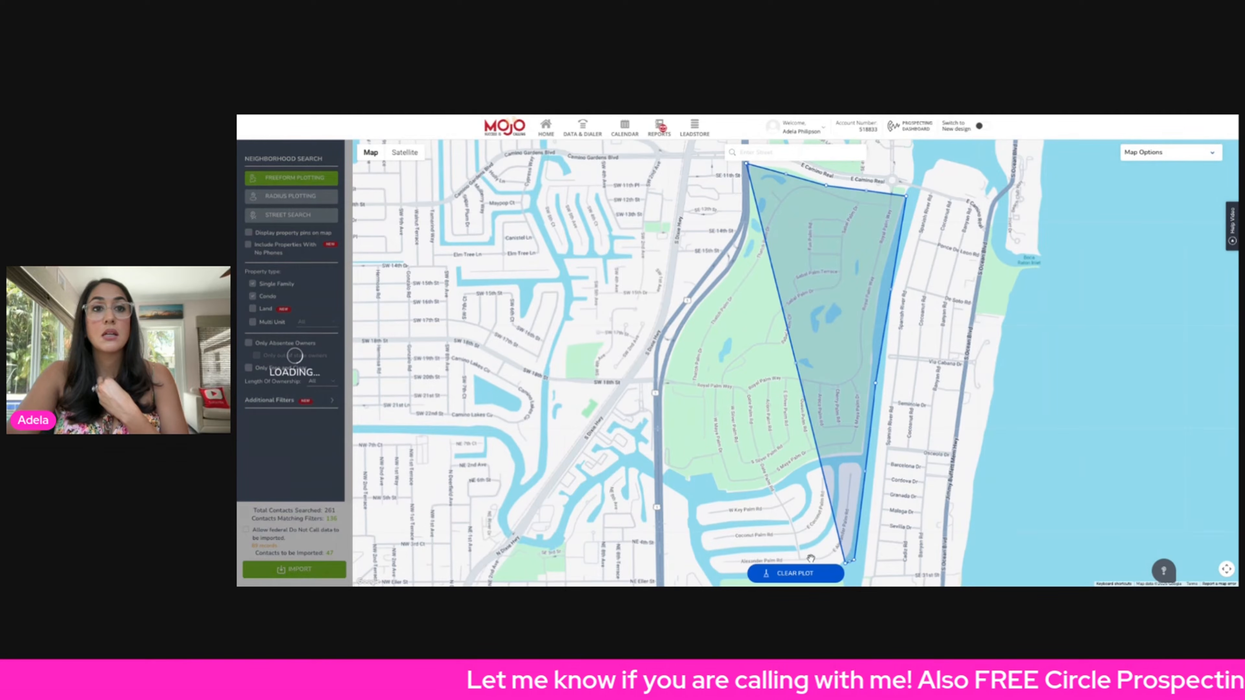
left_click(795, 561)
left_click(744, 568)
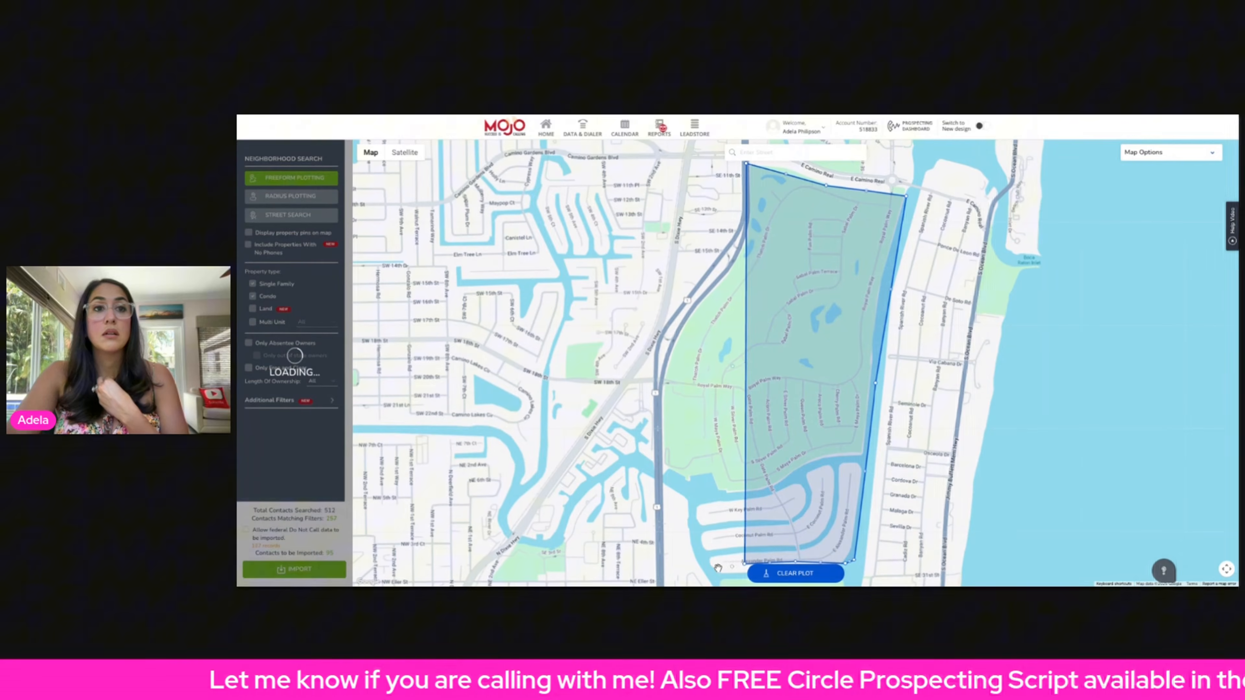
left_click(718, 569)
left_click(704, 557)
left_click(693, 516)
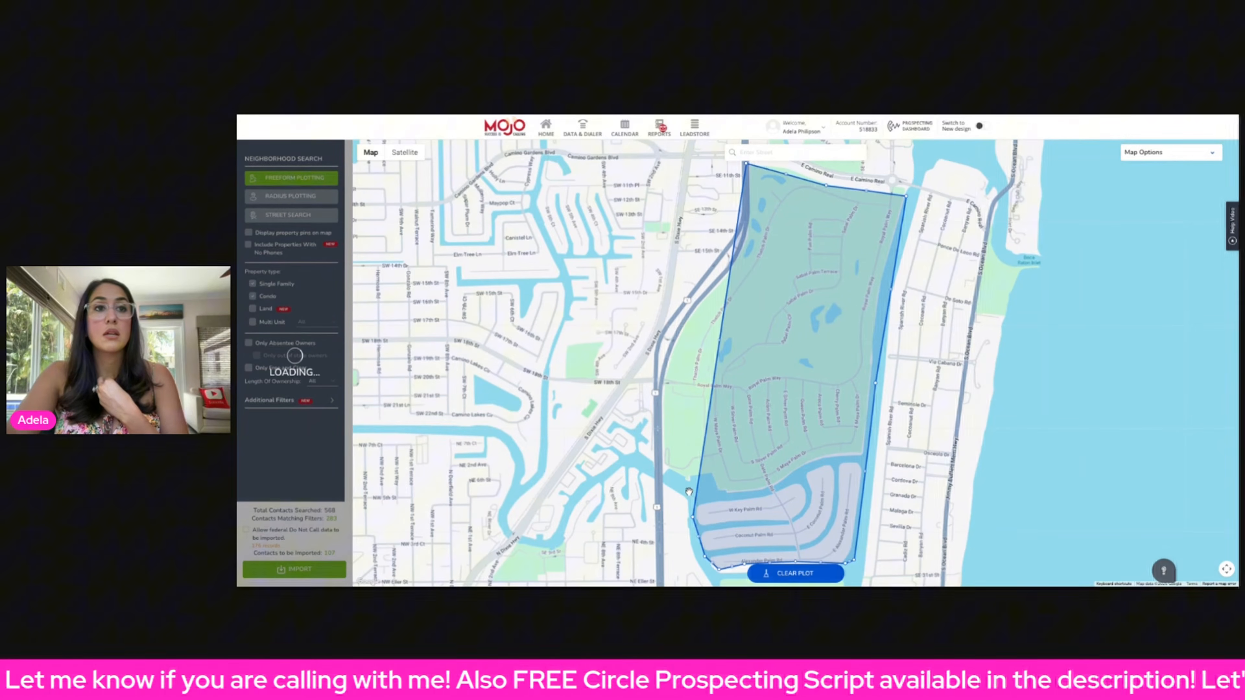
left_click(687, 490)
left_click(666, 478)
left_click(658, 468)
left_click(659, 397)
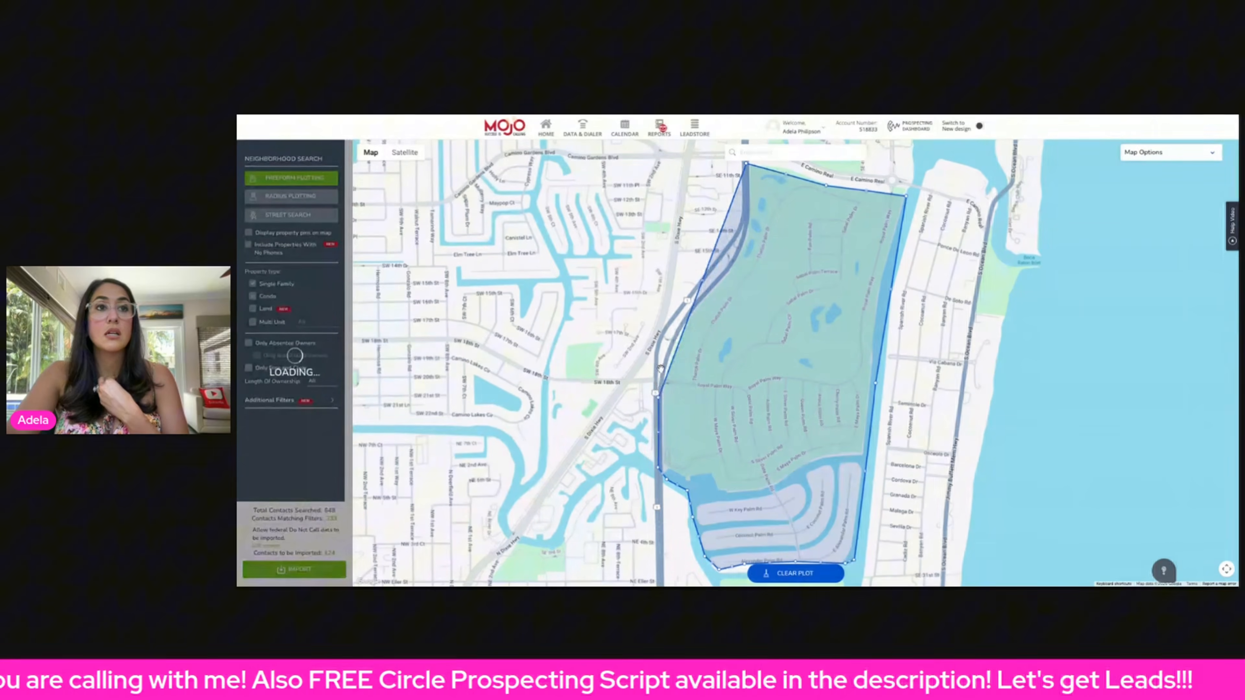
left_click(671, 338)
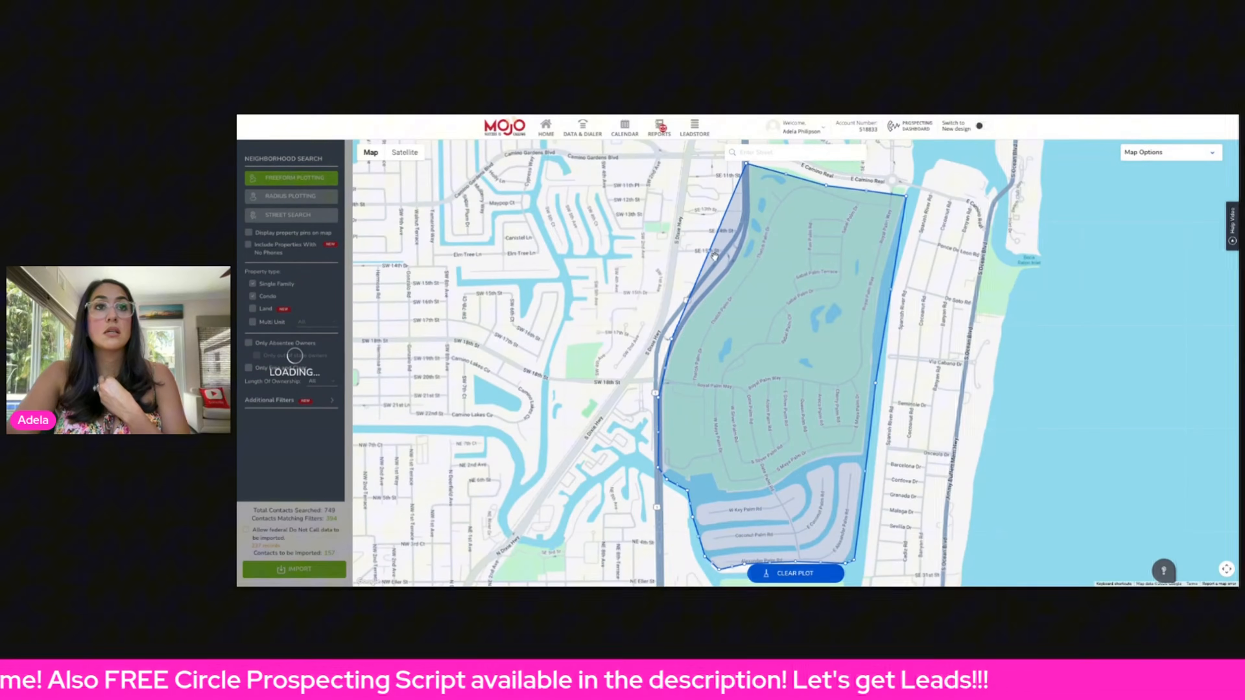
left_click_drag(713, 257, 758, 271)
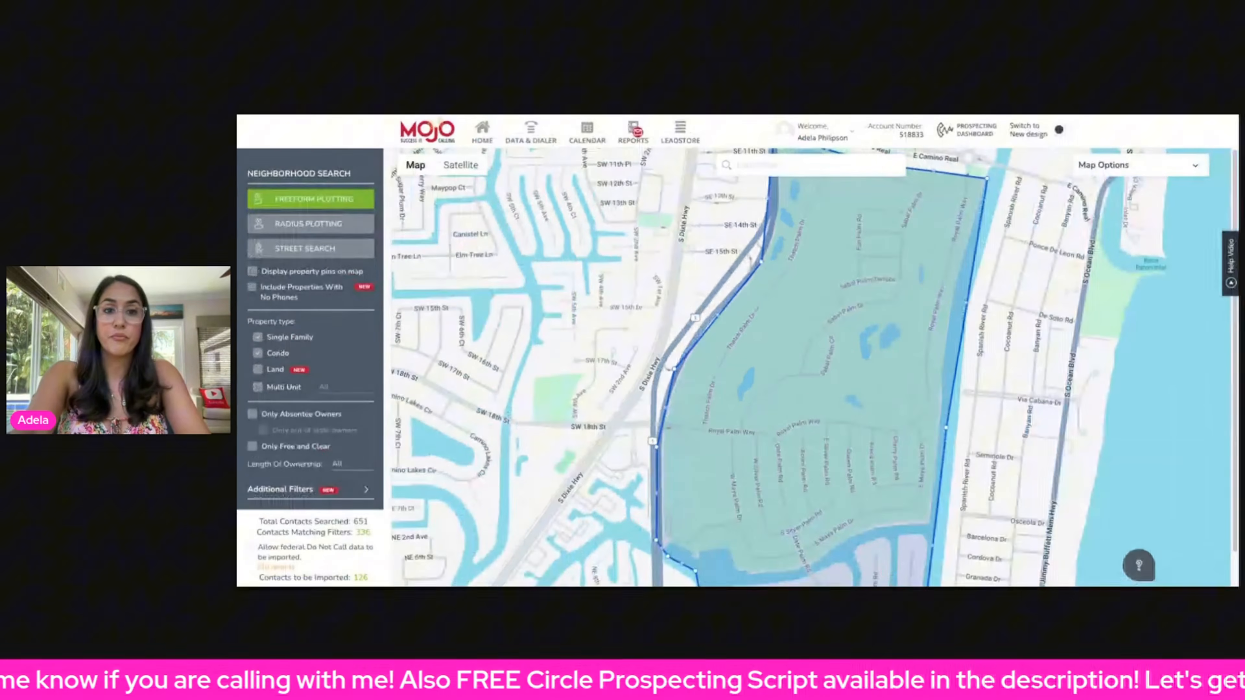
- Examine the contact totals for the plotted area in the search panel
scroll(276, 266, "down", 1)
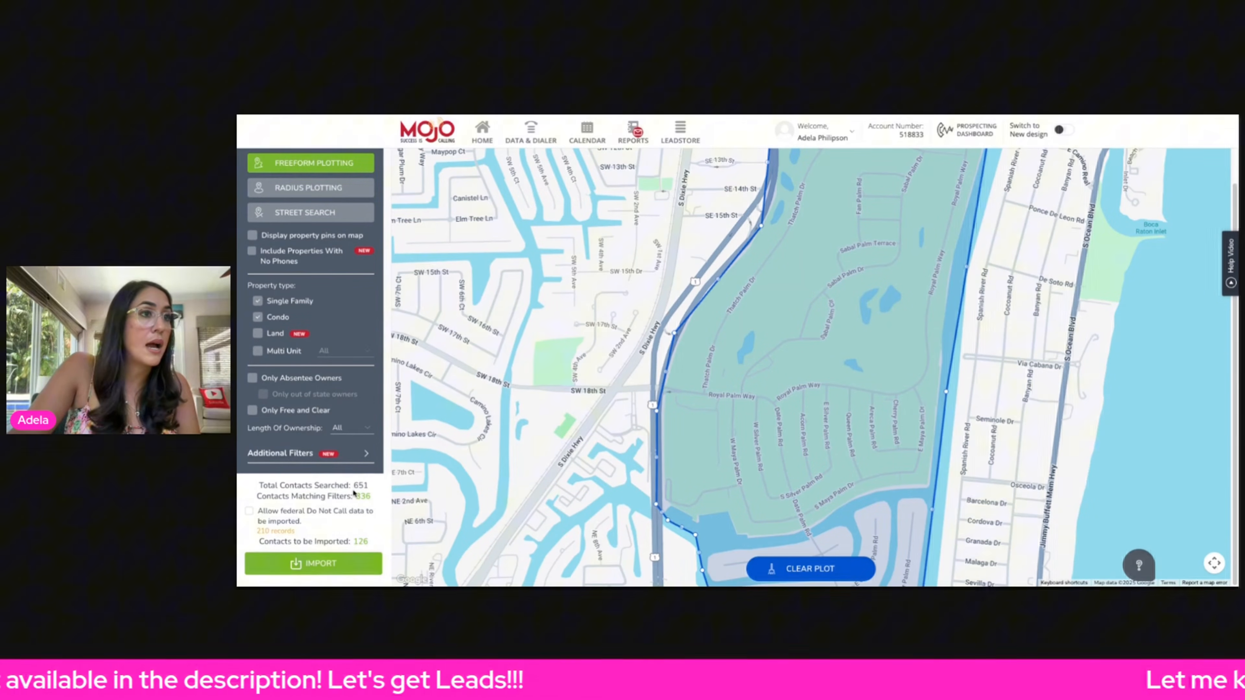
left_click_drag(373, 490, 369, 486)
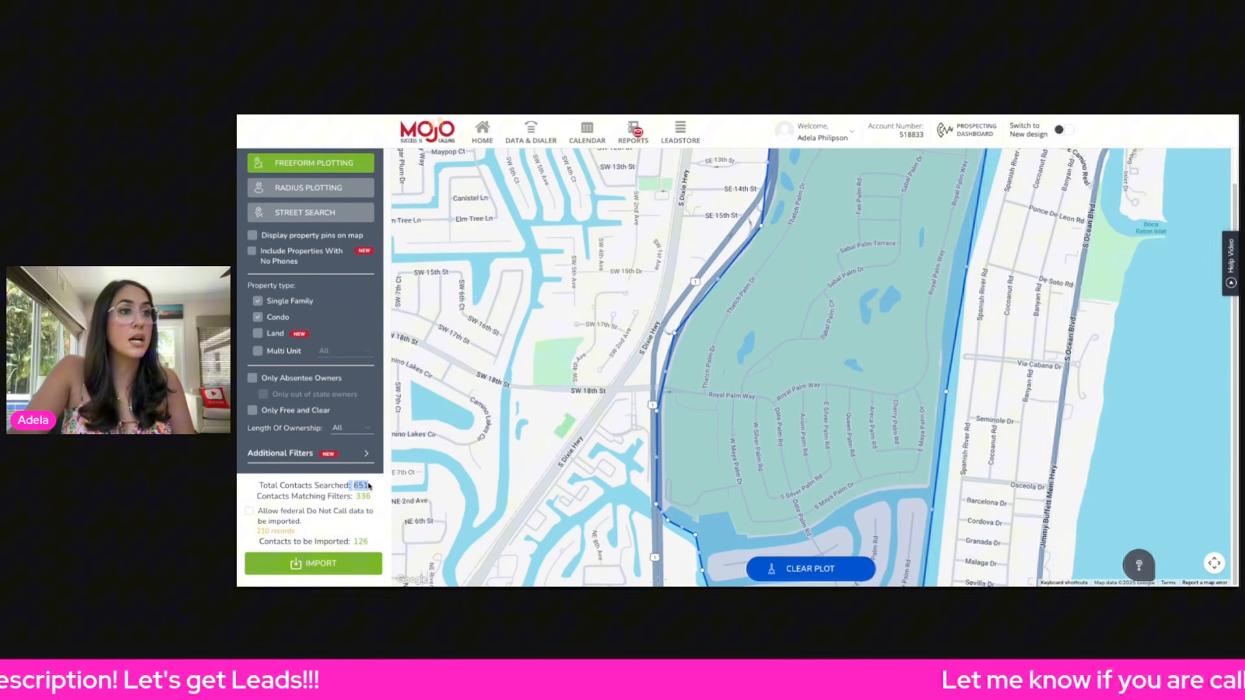
left_click(358, 498)
double_click(369, 498)
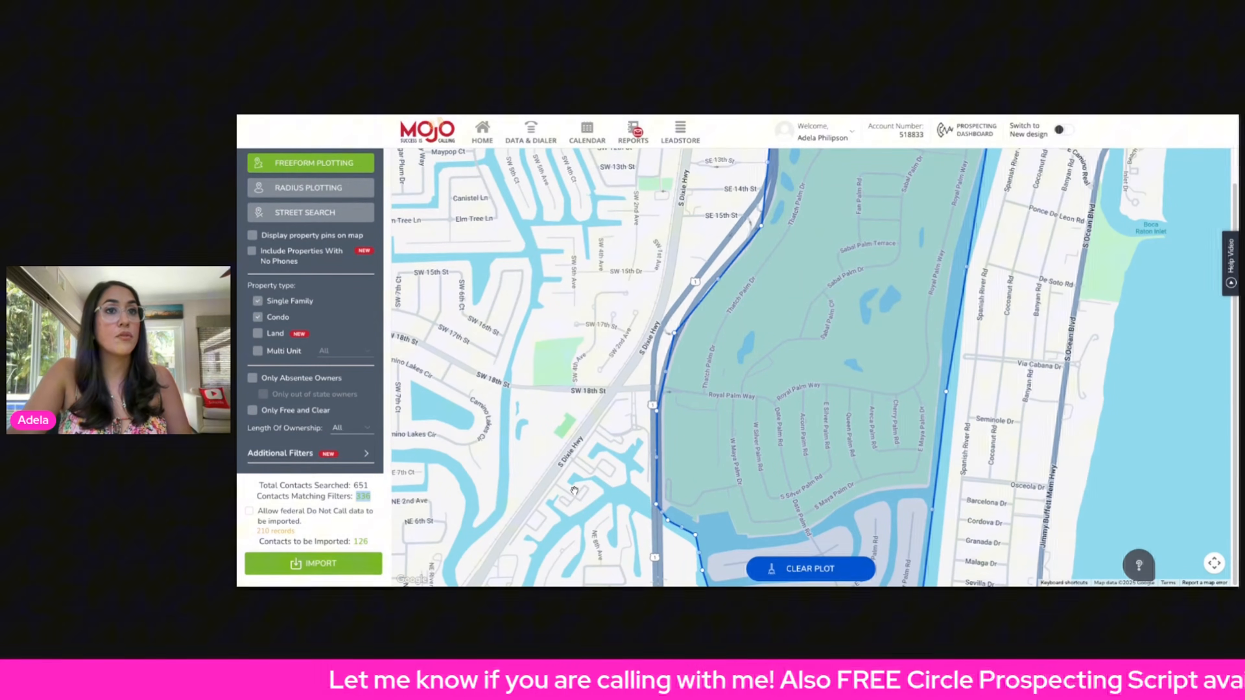
key("ctrl+minus")
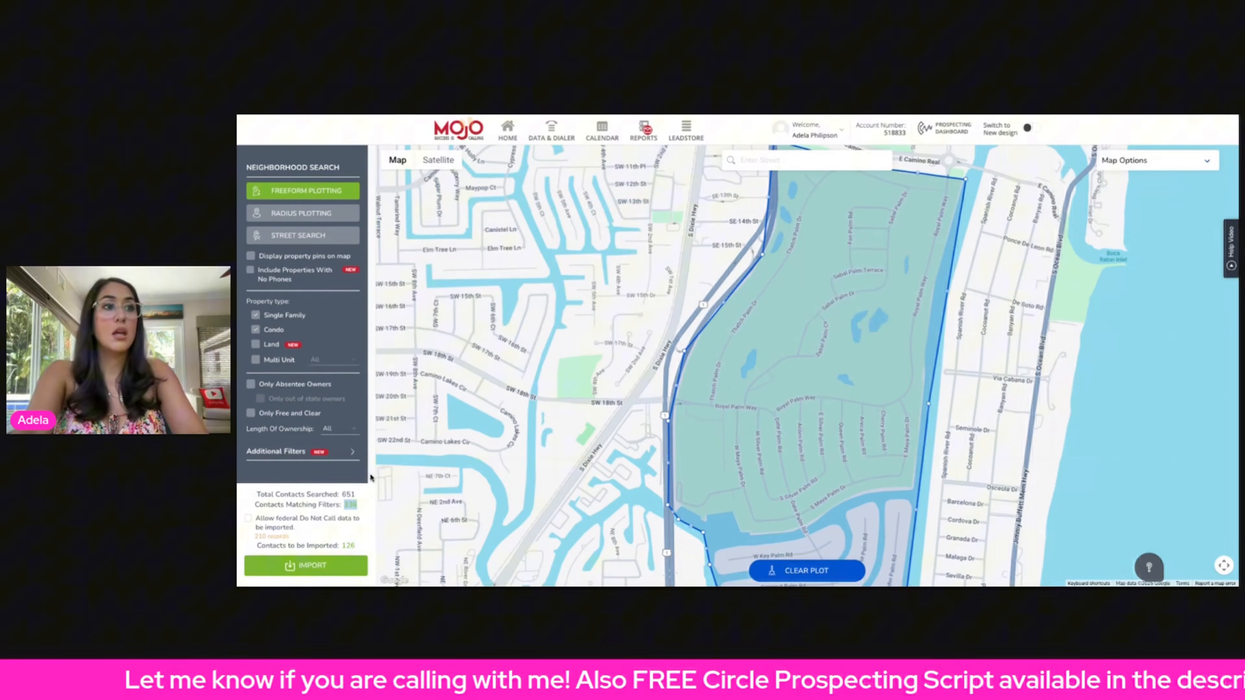
key("ctrl+minus")
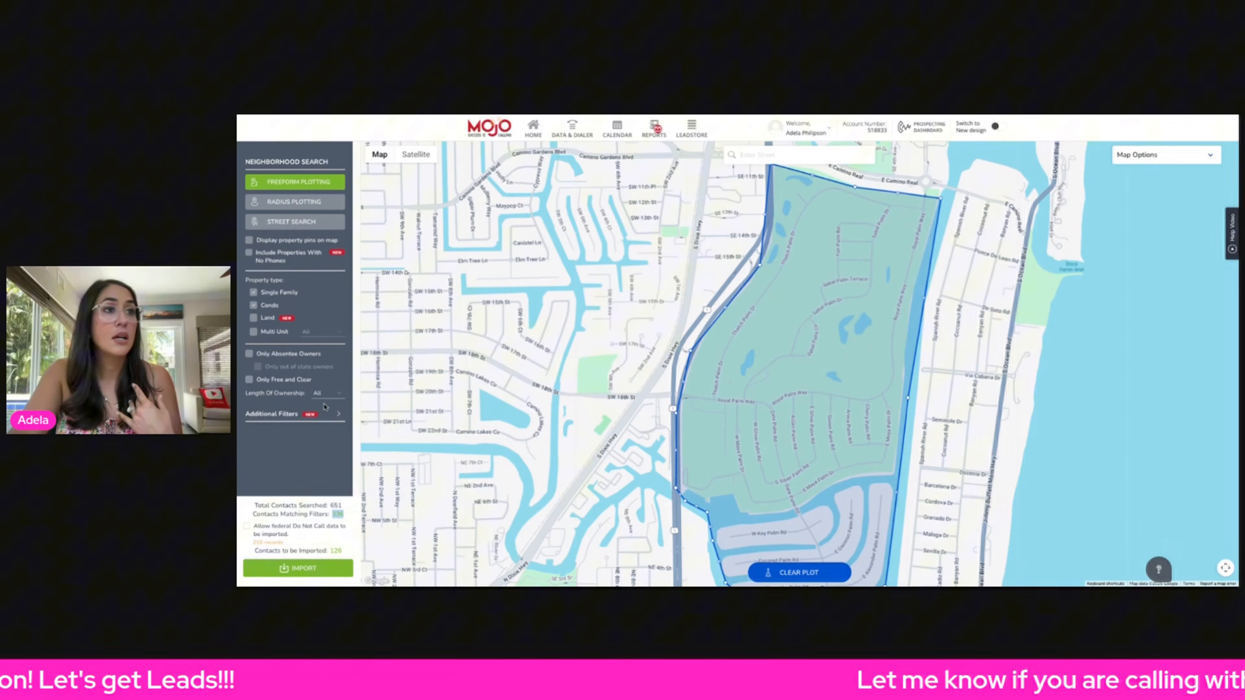
- Expand the Additional Filters and select the AVM value field
left_click(341, 416)
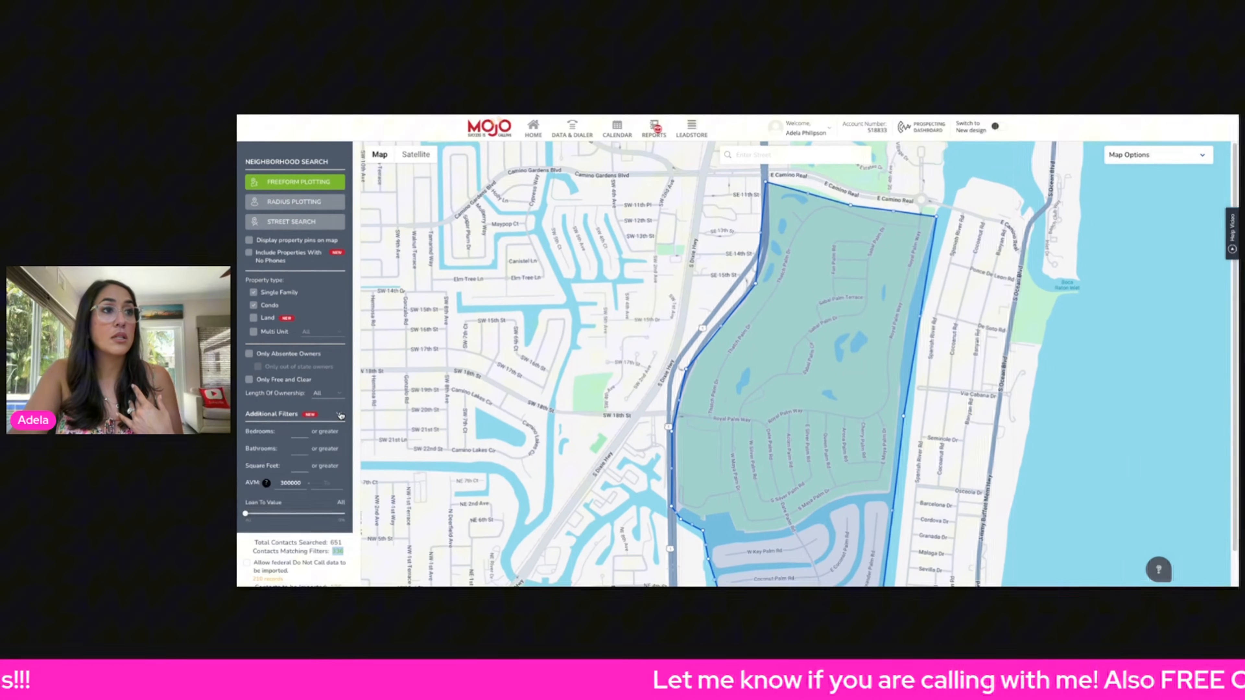
scroll(299, 428, "down", 1)
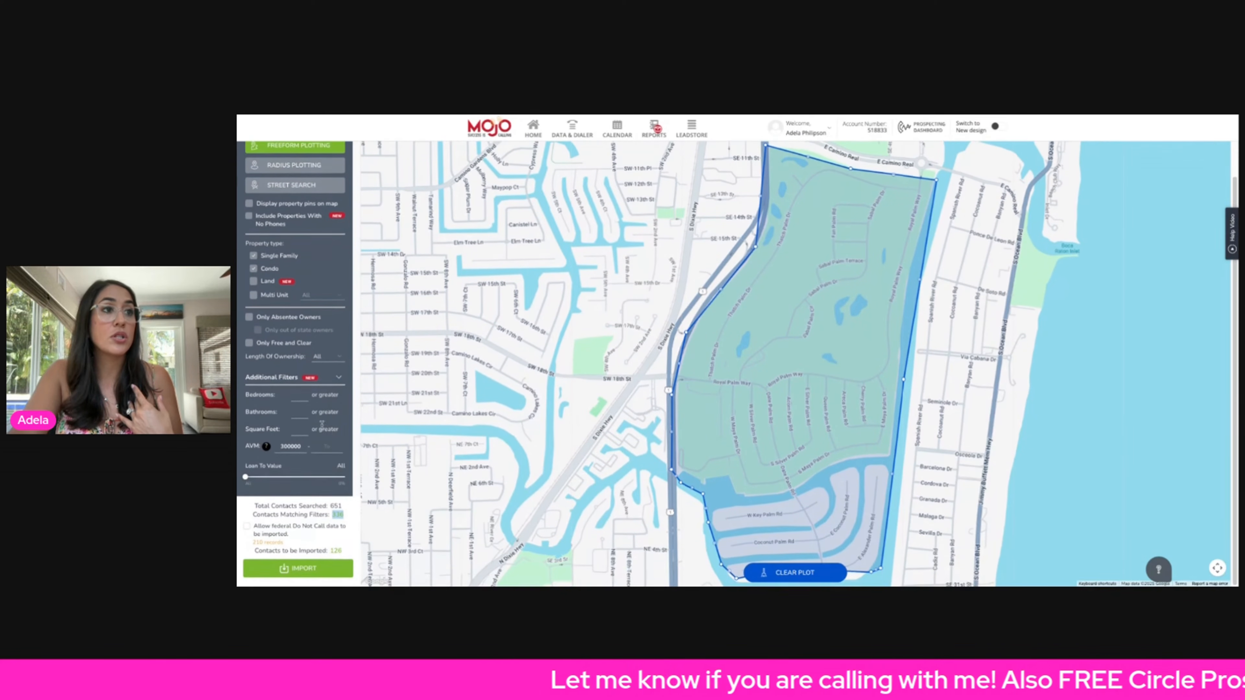
double_click(291, 446)
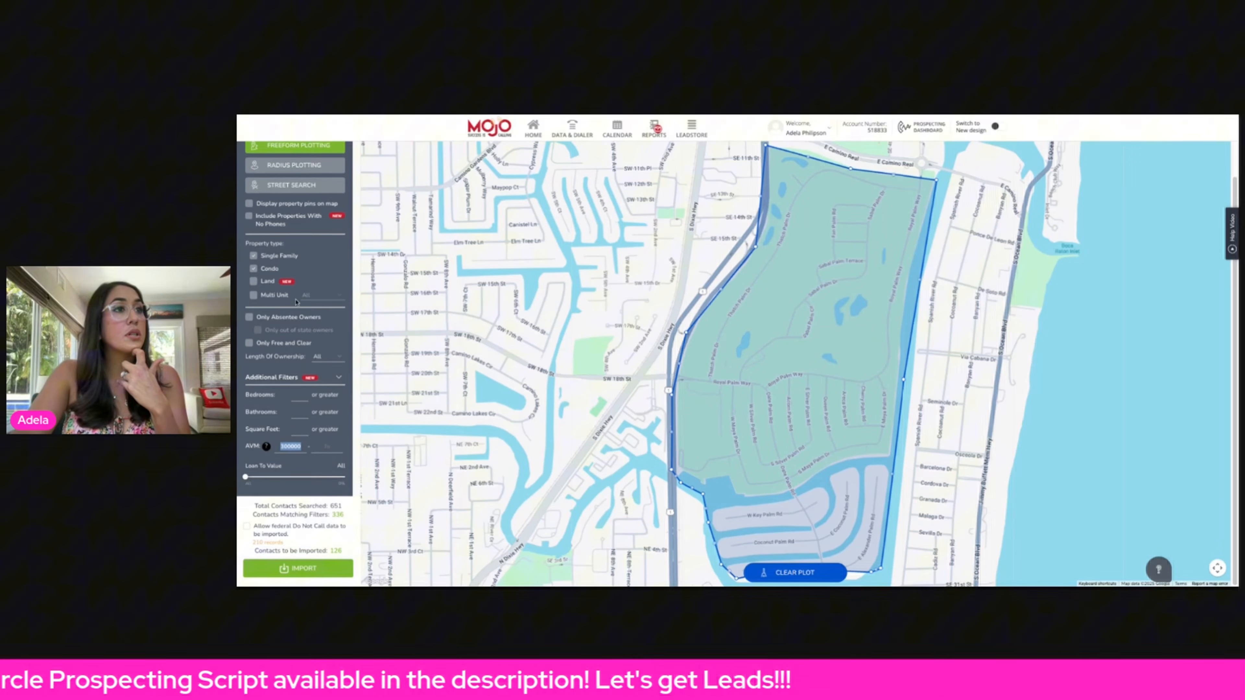
- Start the import and read through the Do Not Call alert before closing it
left_click(298, 569)
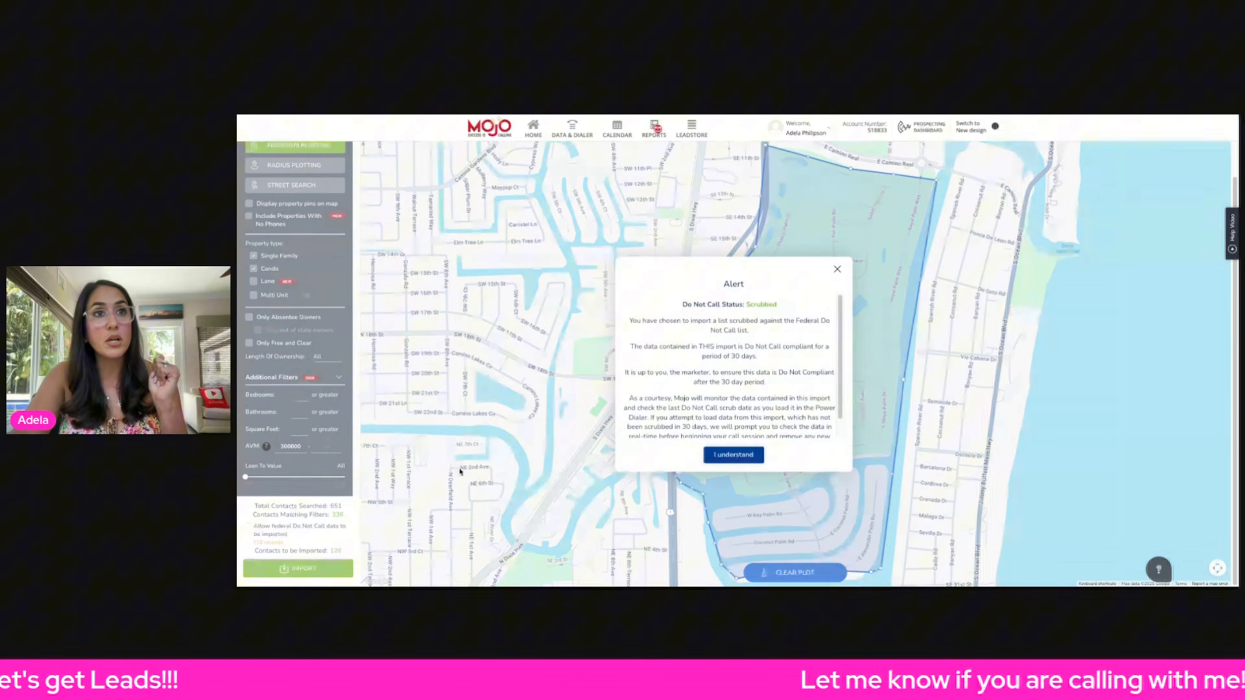
scroll(764, 387, "down", 1)
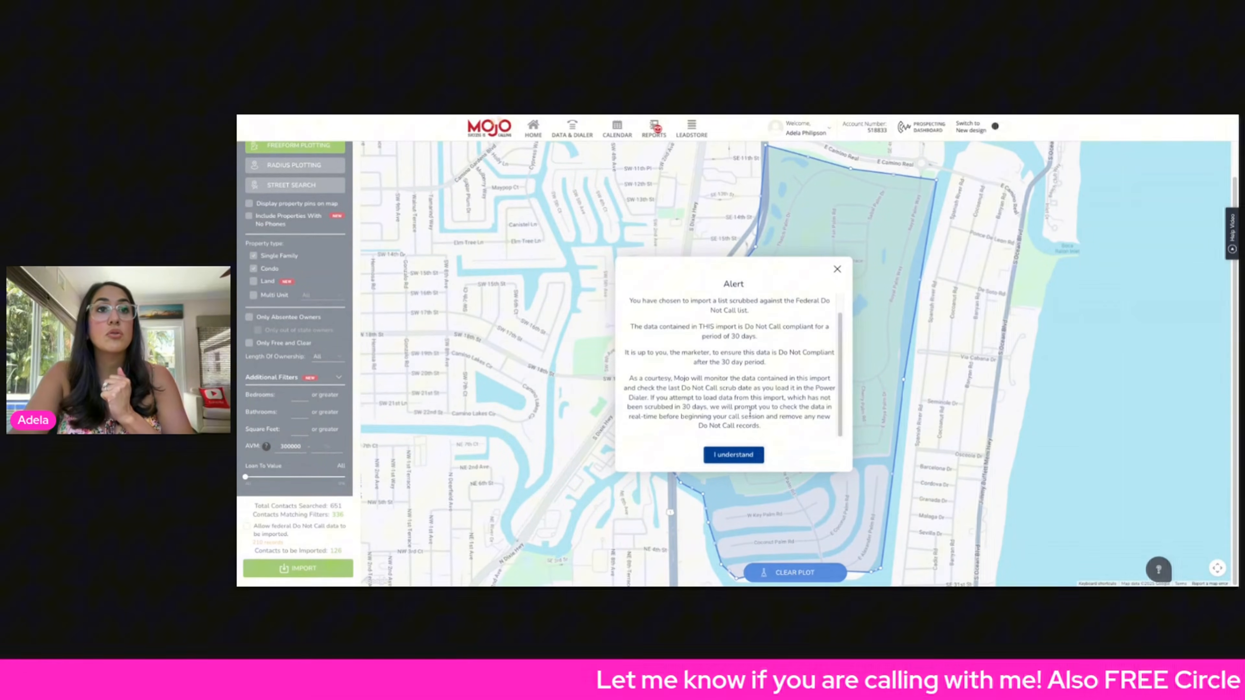
scroll(765, 387, "up", 1)
scroll(770, 338, "down", 1)
scroll(770, 337, "down", 1)
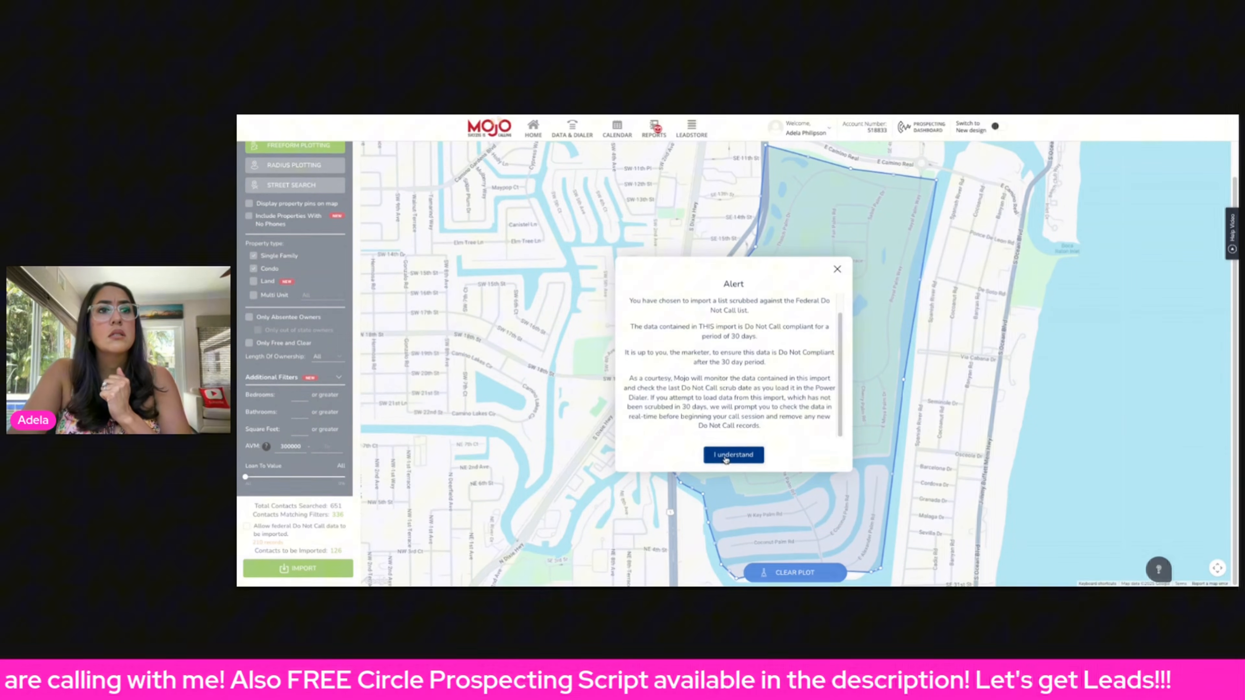
left_click(837, 269)
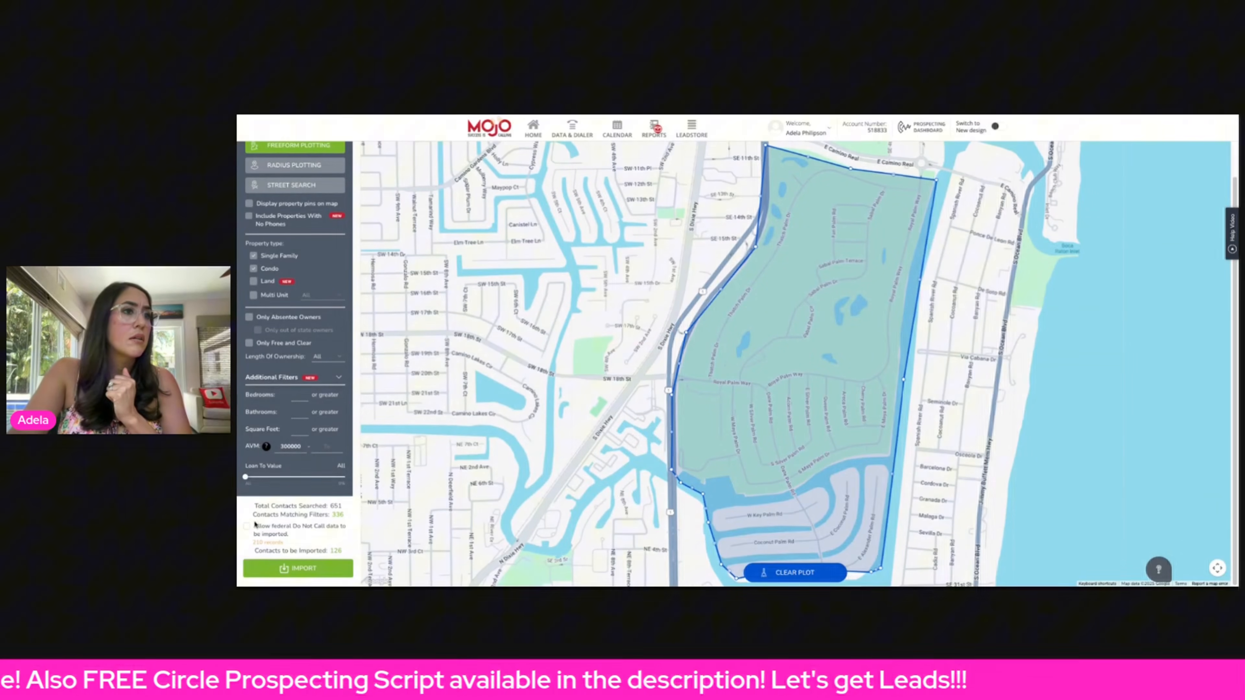
- Import the plotted contacts into a new calling list named Royal Palm, acknowledging the Do Not Call alert
left_click(299, 568)
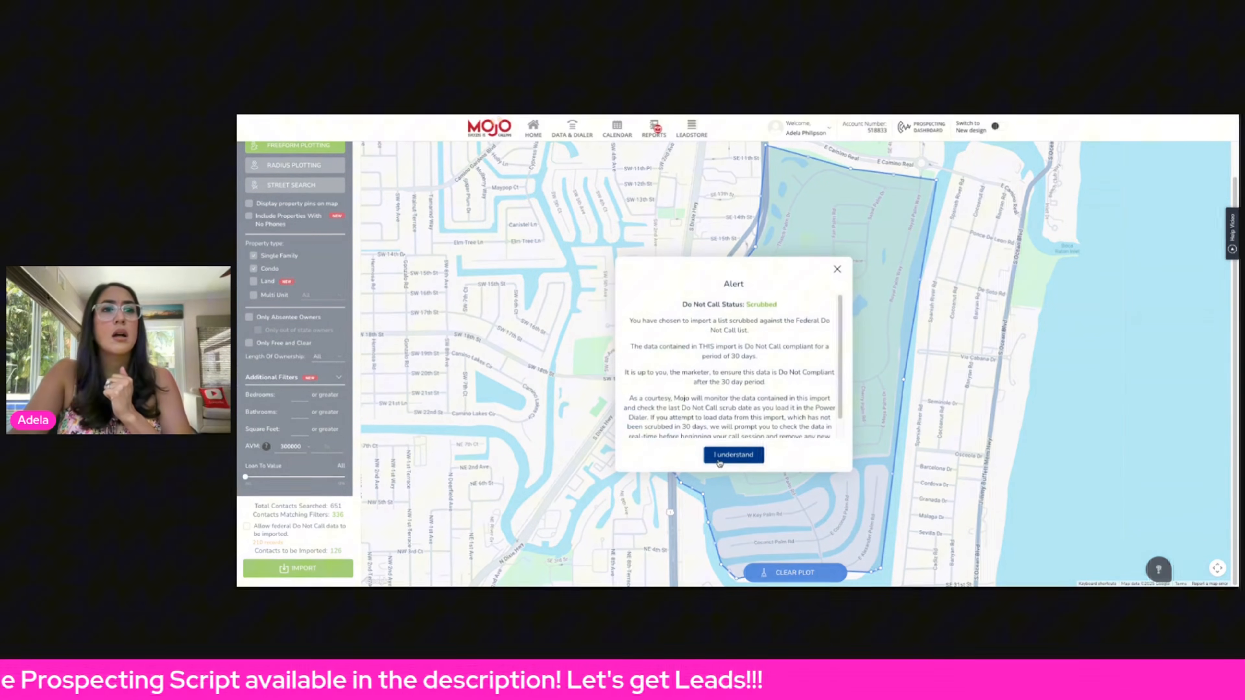
left_click(733, 455)
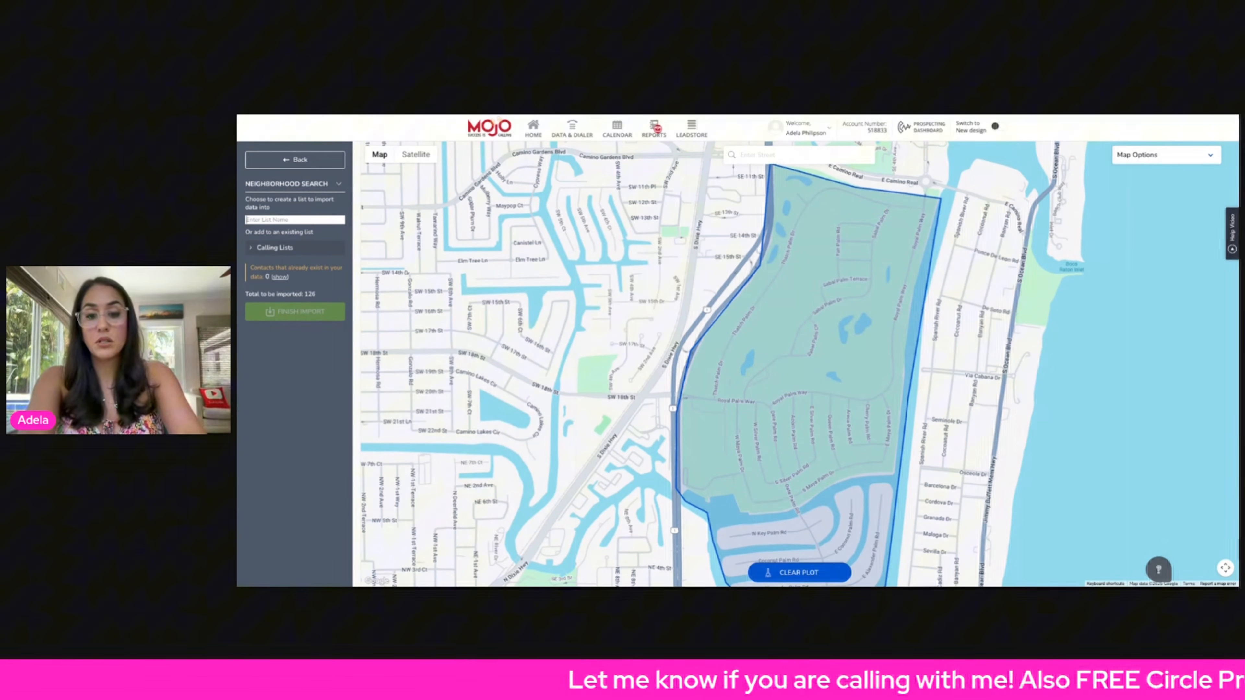
type("Royal ar")
key("BackSpace")
key("BackSpace")
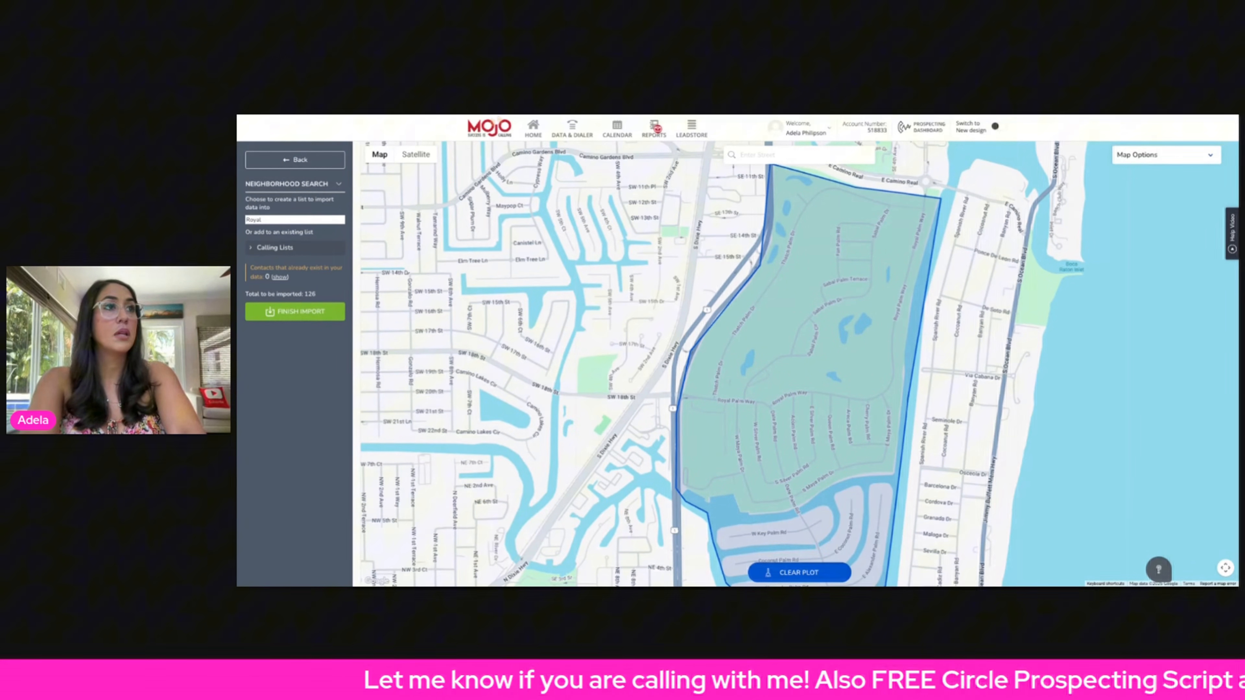
type("Palm")
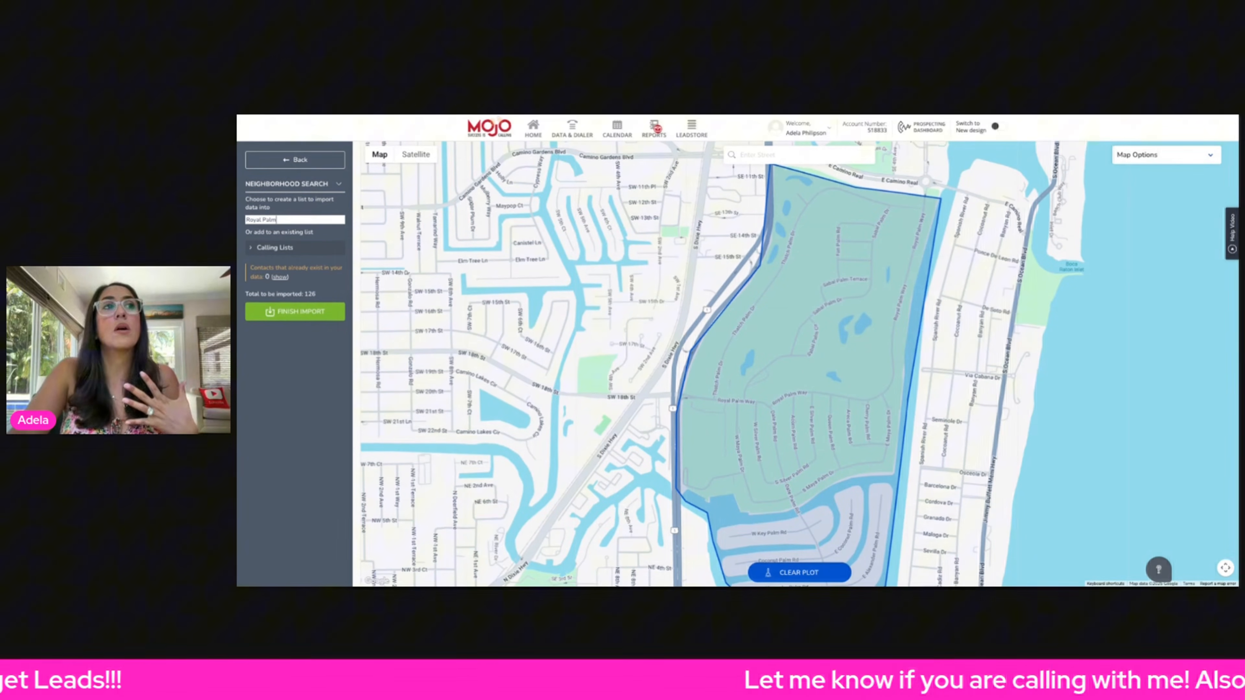
left_click(254, 317)
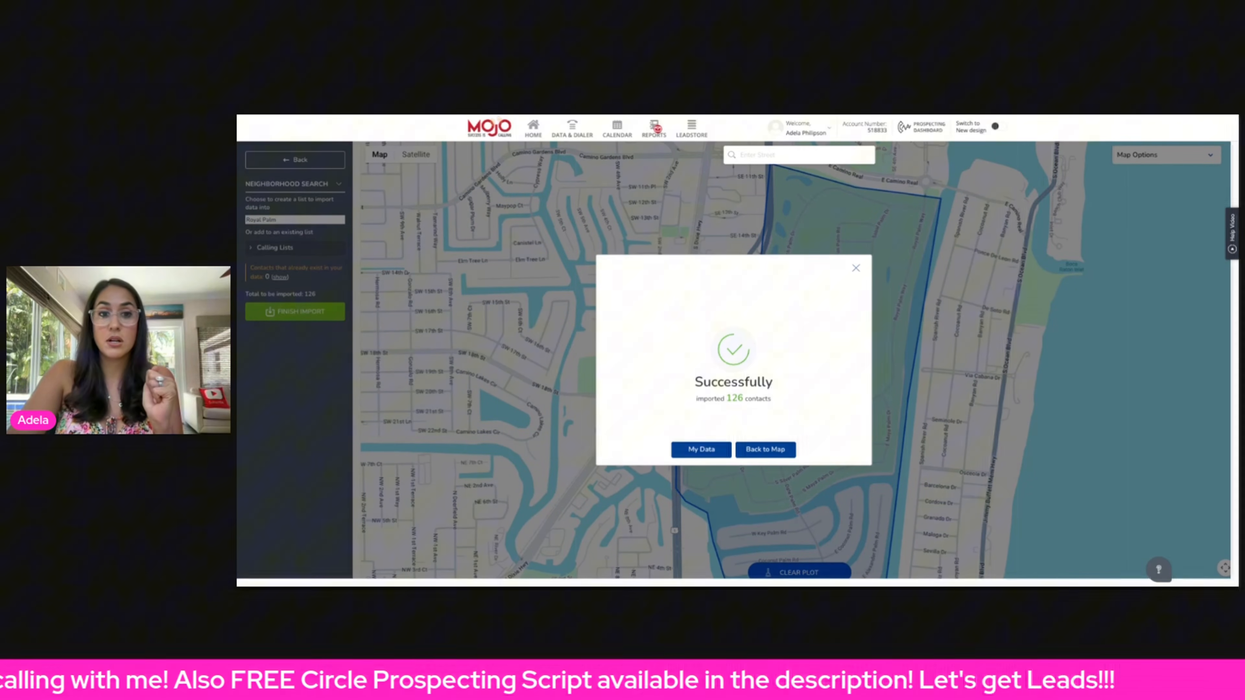
- Go to My Data, open the Power Dialer for the Royal Palm list, and set lines dialing to 1
left_click(701, 450)
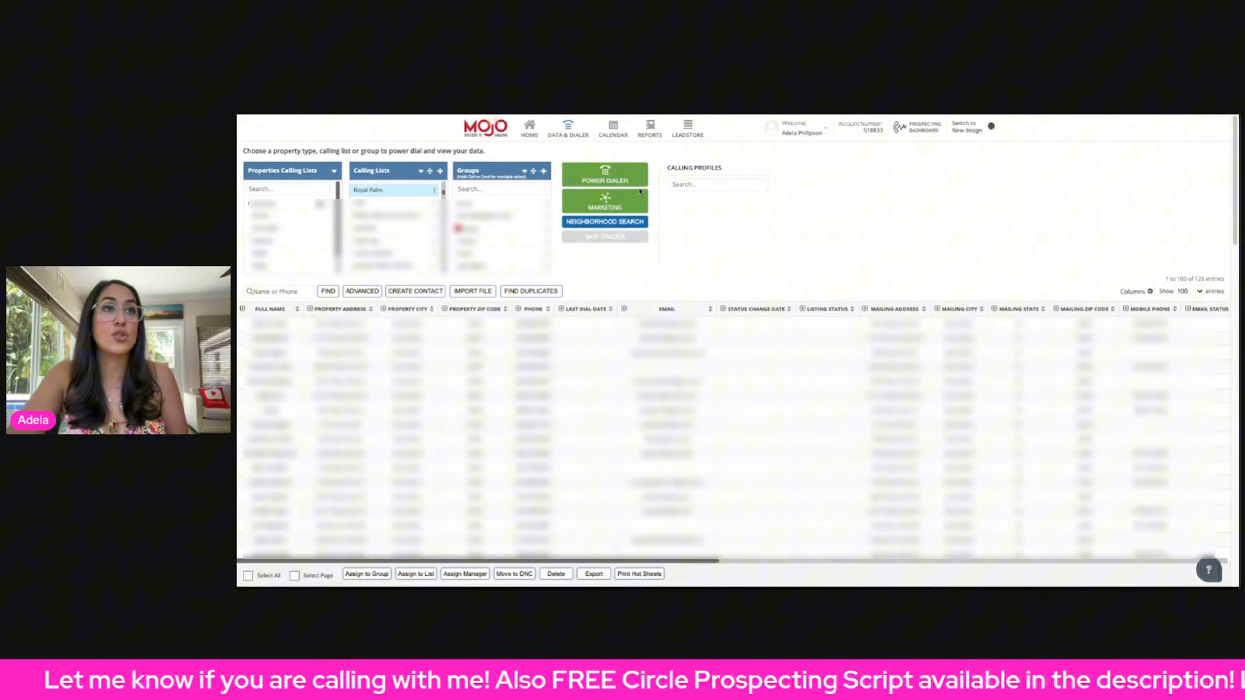
left_click(621, 179)
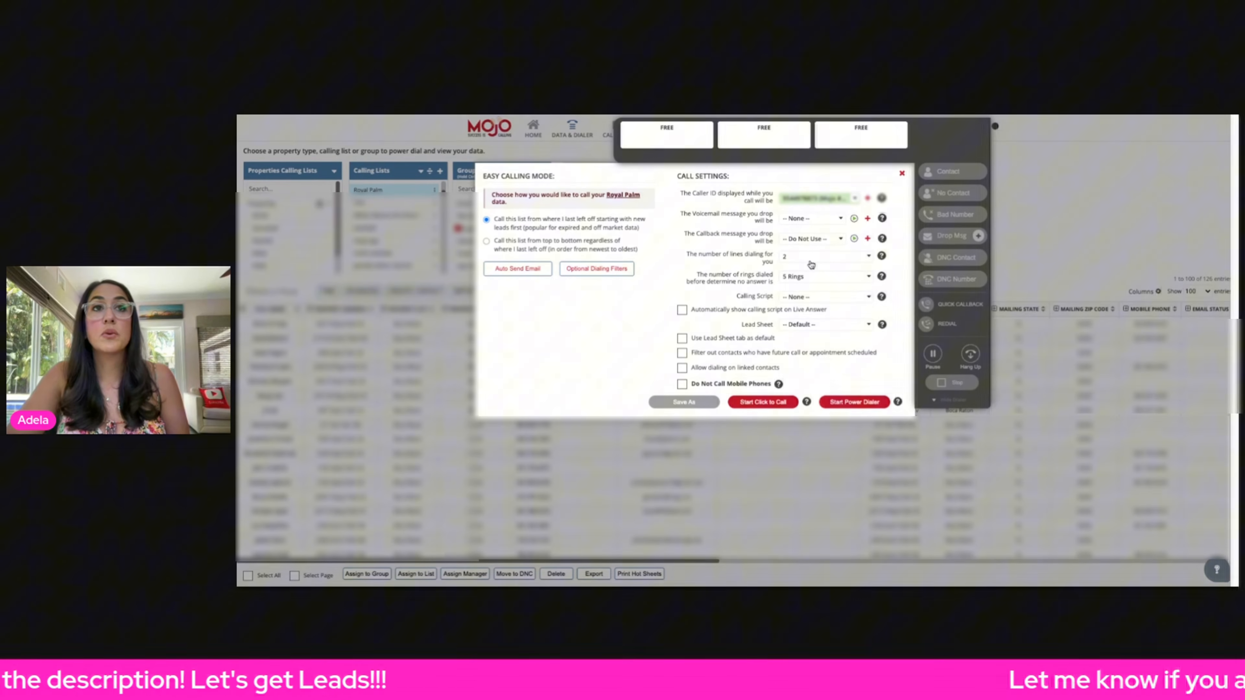
left_click(821, 257)
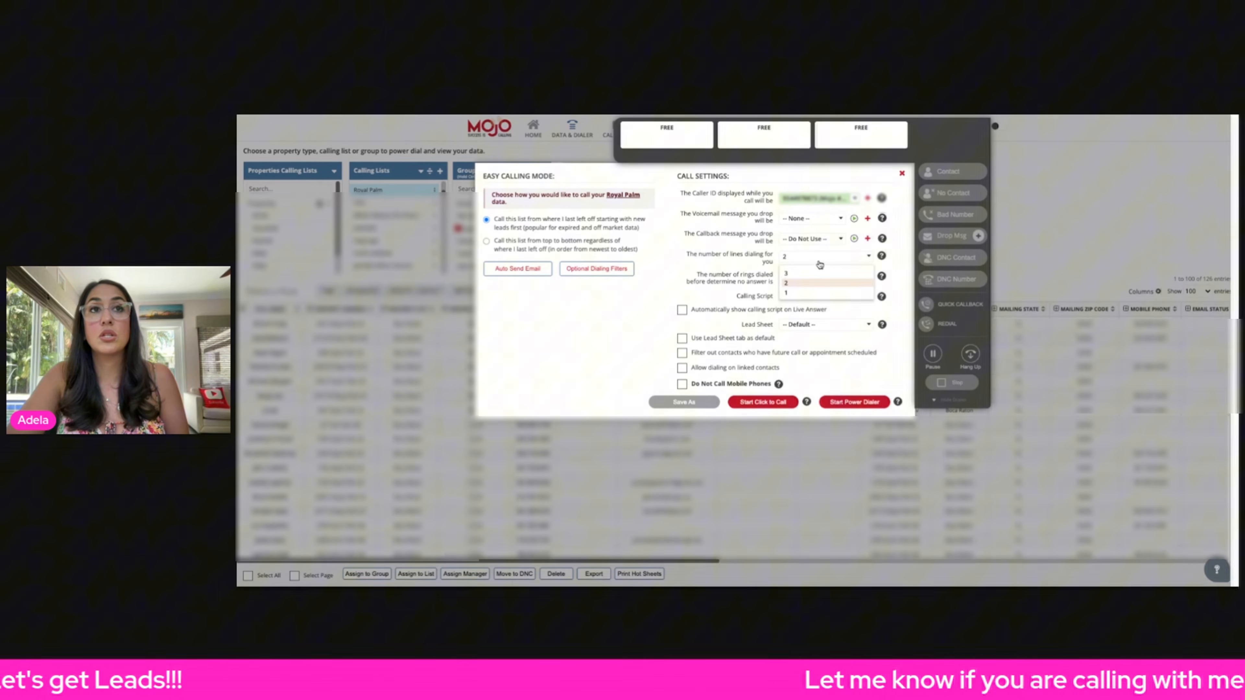
left_click(794, 272)
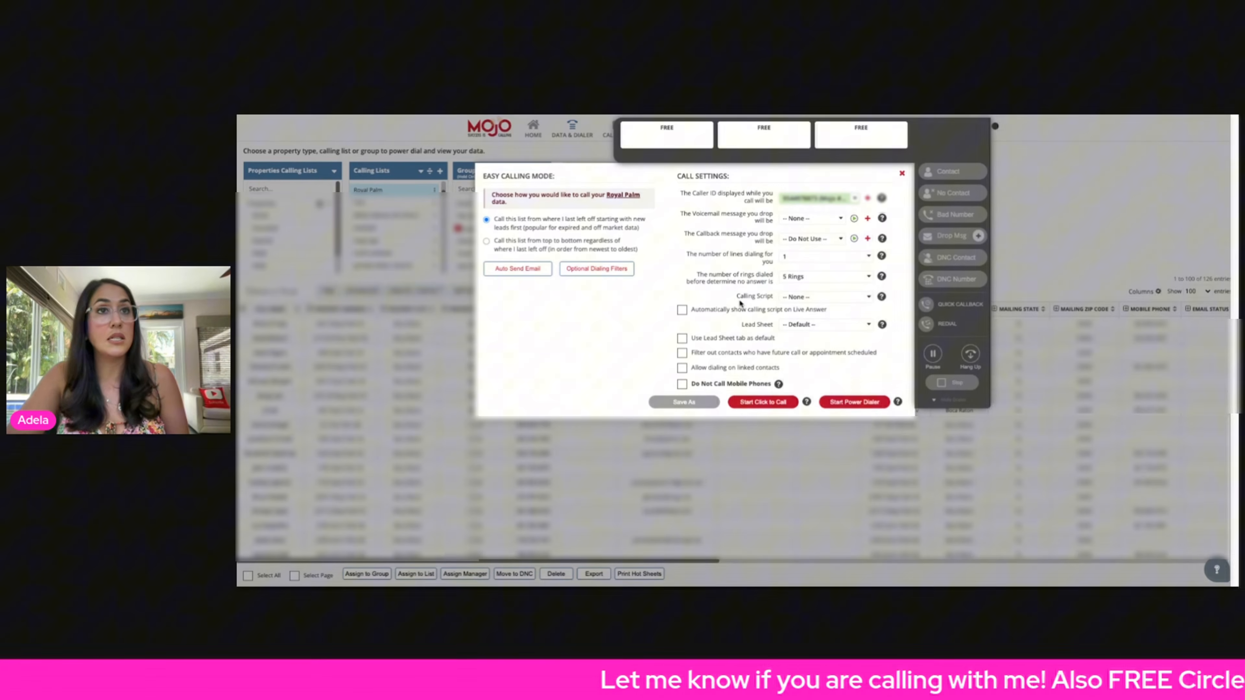
- Review the ring-count options and start the Power Dialer
left_click(794, 277)
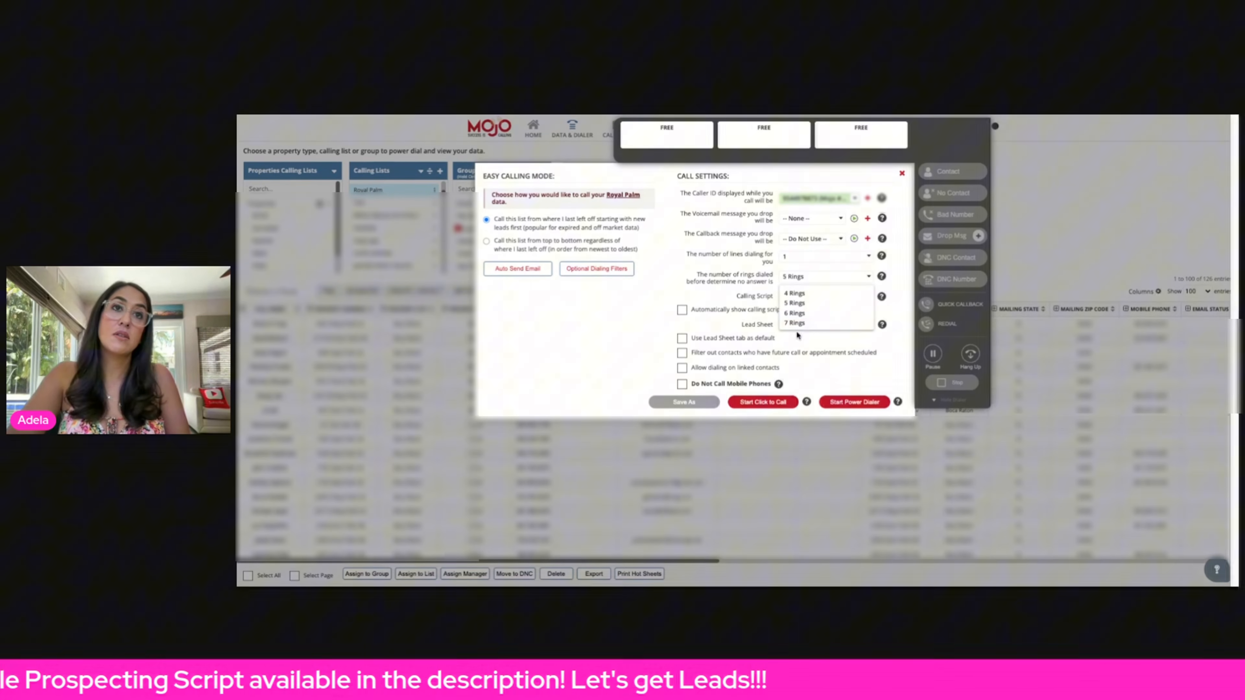
left_click(613, 361)
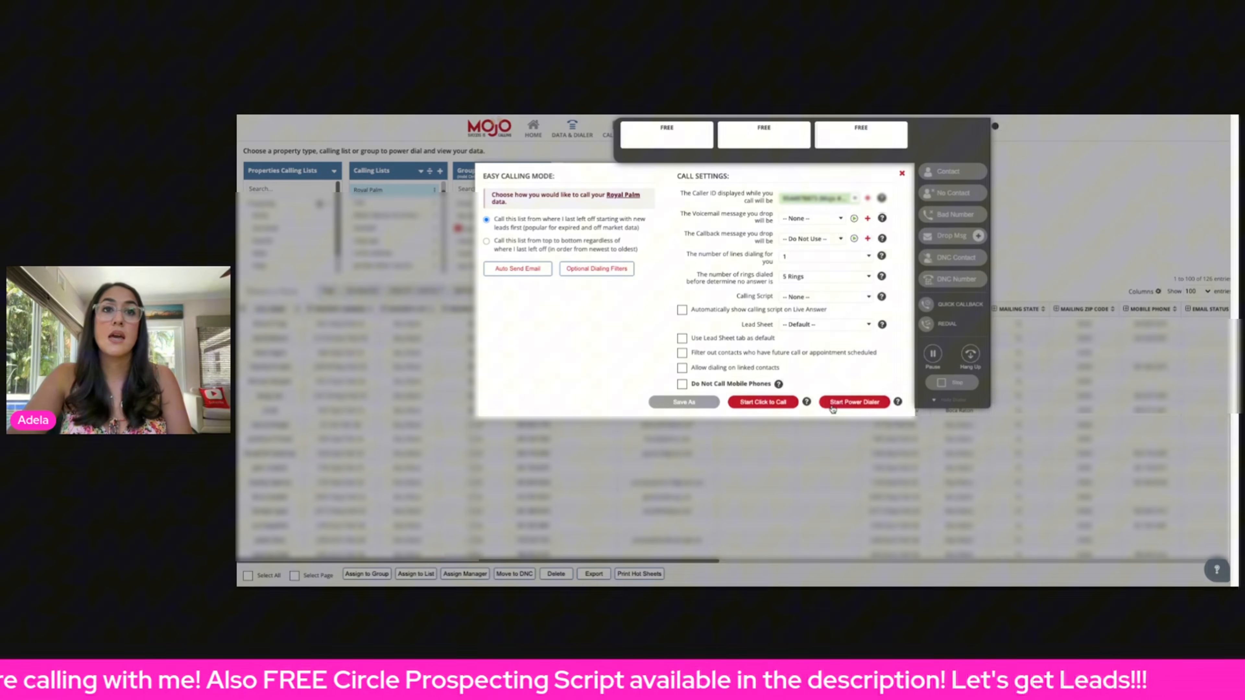
left_click(853, 402)
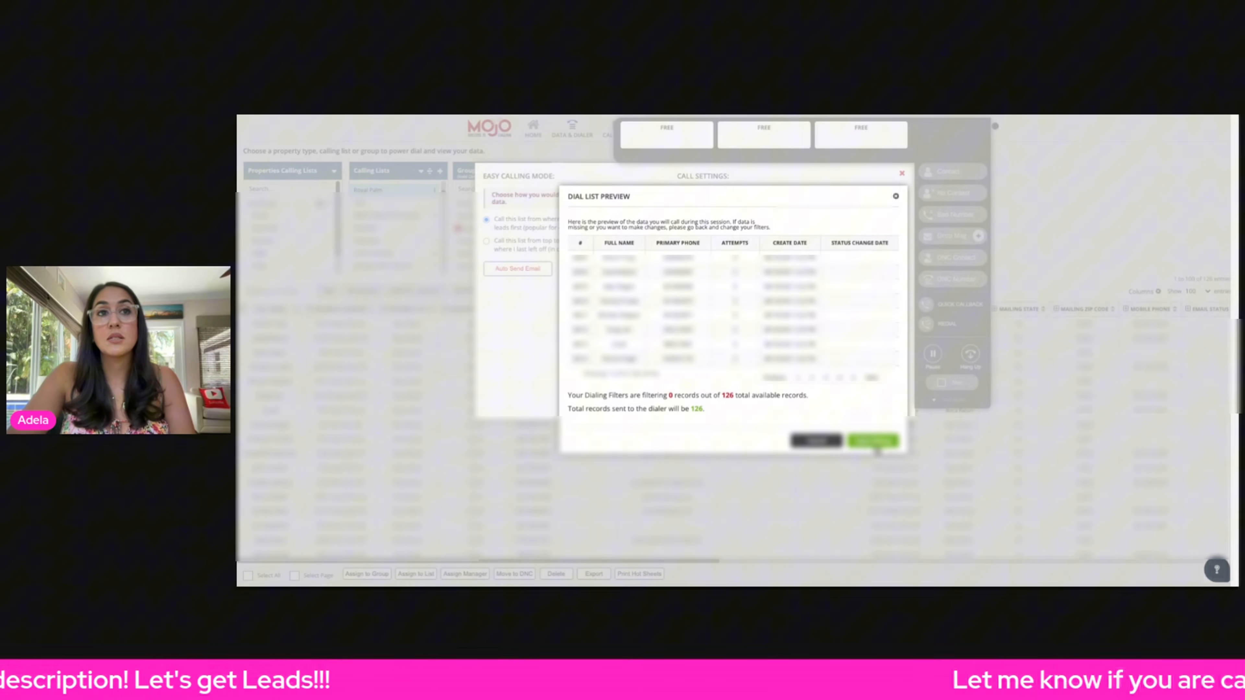
- Review the dial list preview's filtering summary and start dialing
left_click_drag(590, 396, 810, 397)
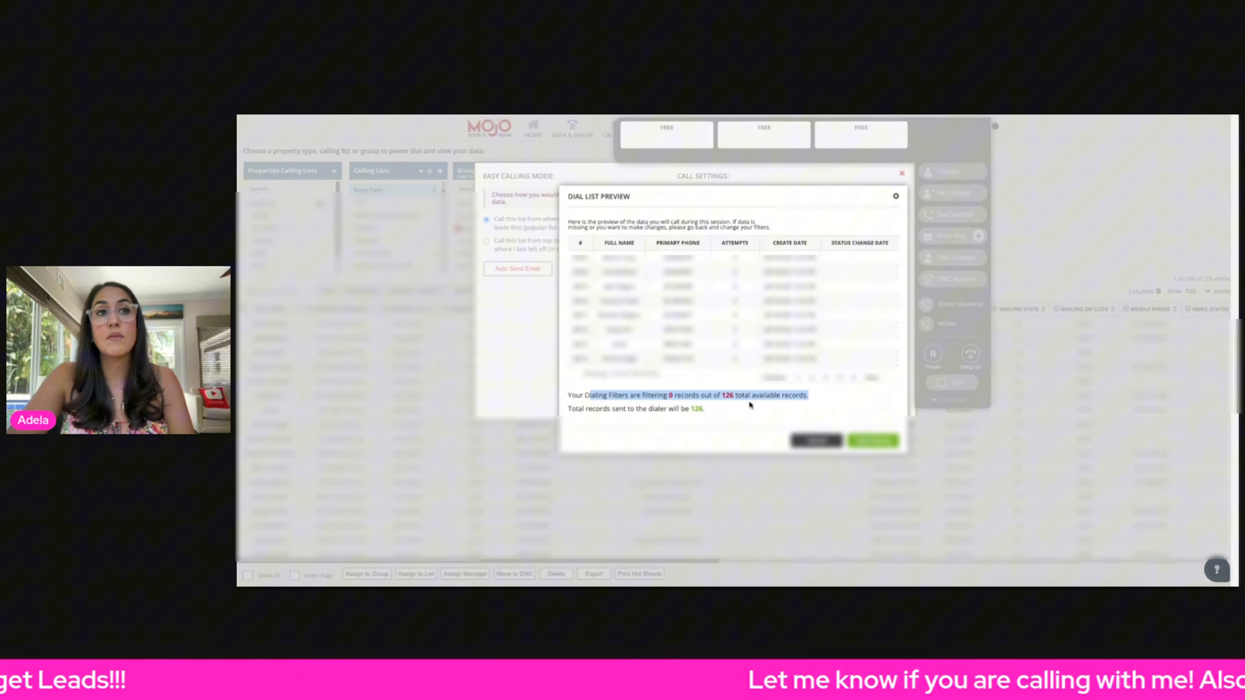
left_click(779, 407)
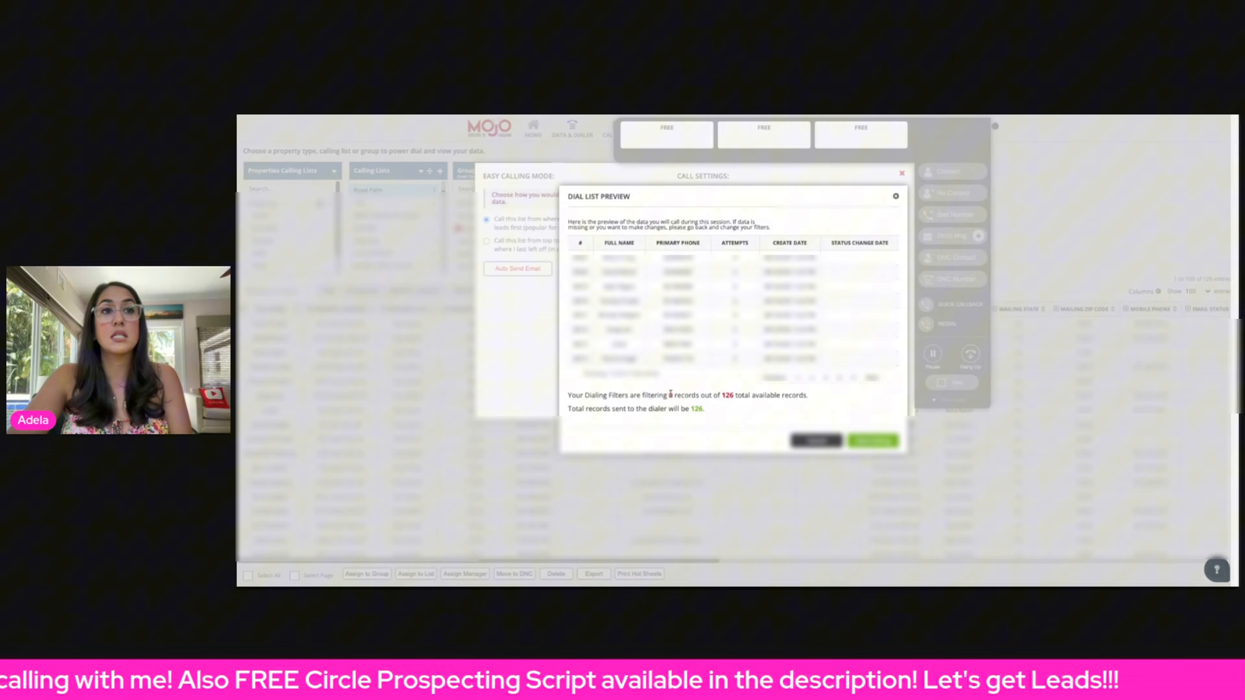
left_click_drag(723, 395, 750, 396)
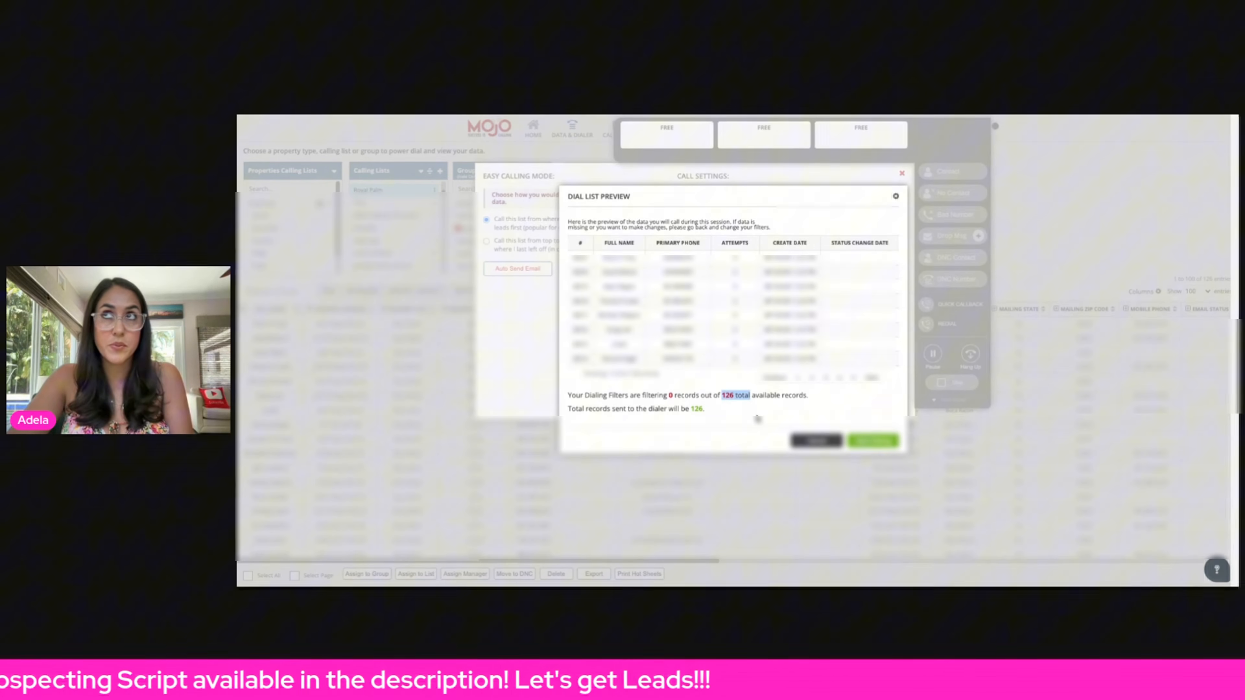
left_click(689, 432)
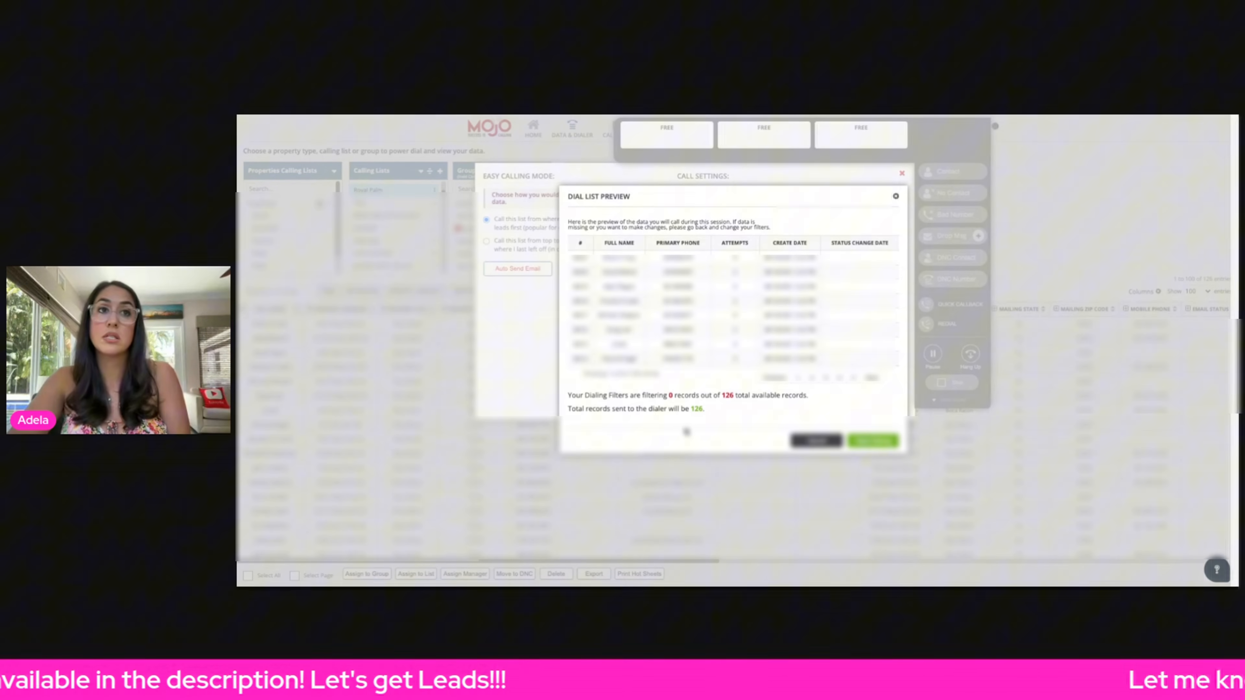
left_click(879, 438)
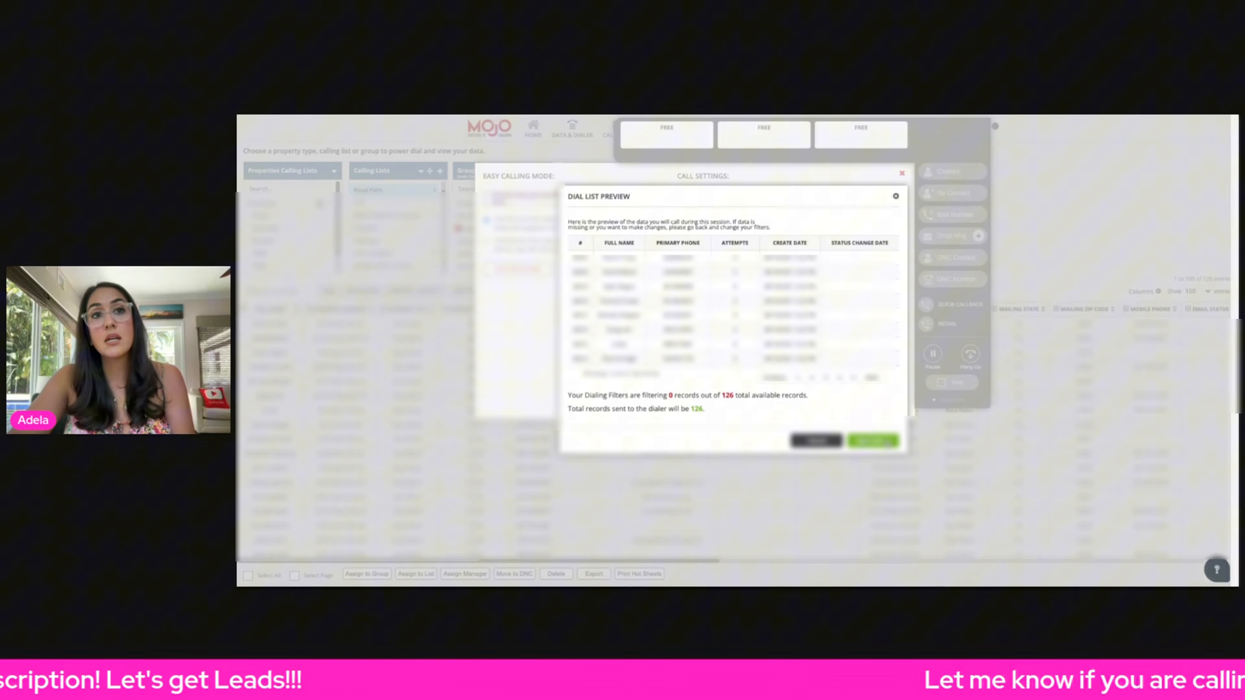